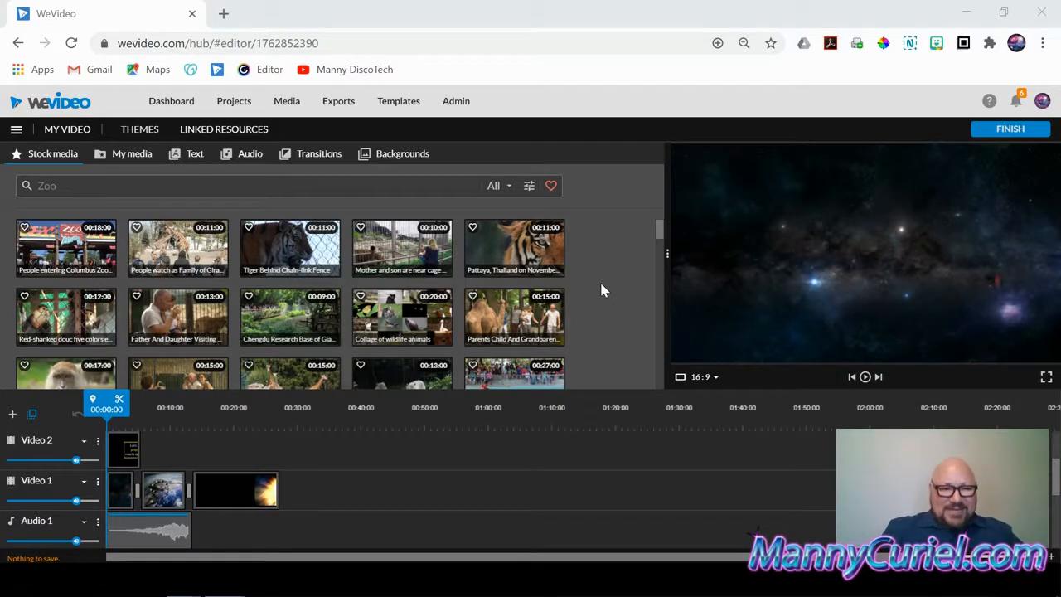
Preview the IMG_8893, 71DAB221 and EEA84D95 clips from the Green Screen! folder in the personal media library
left_click_drag(97, 408, 238, 429)
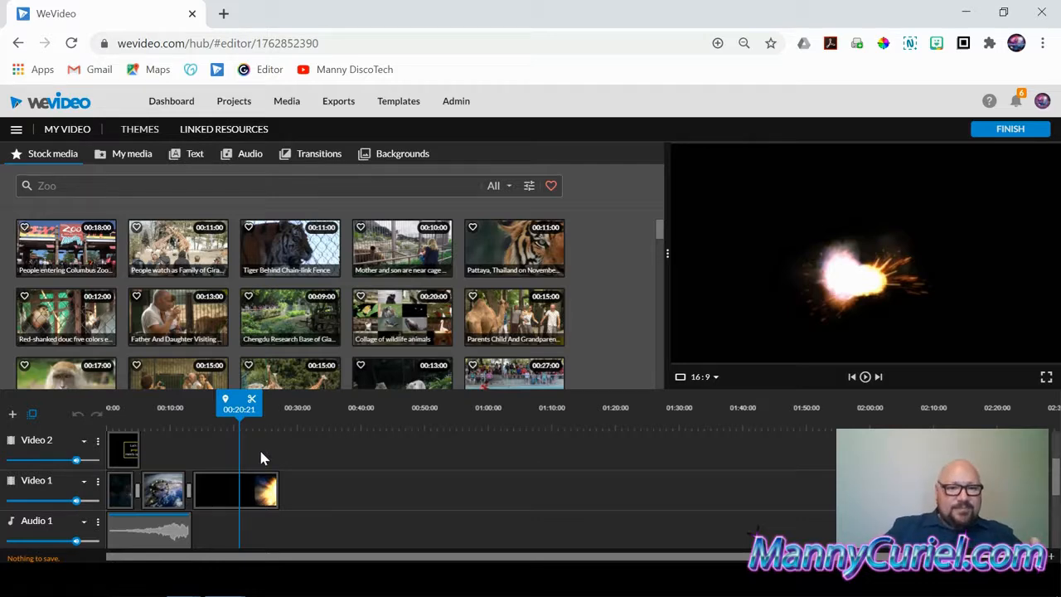
left_click(133, 162)
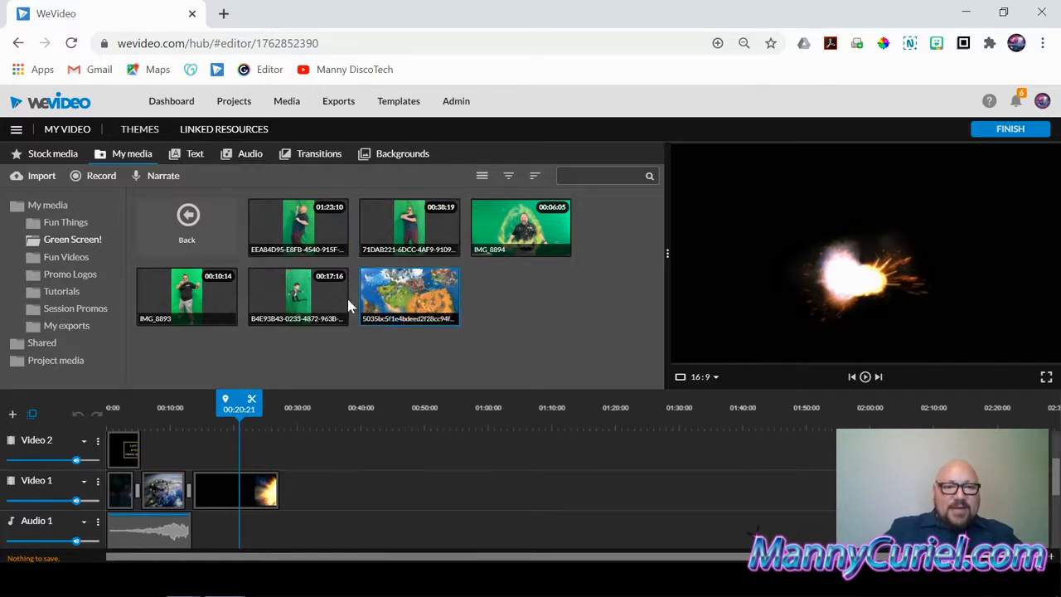
left_click(200, 295)
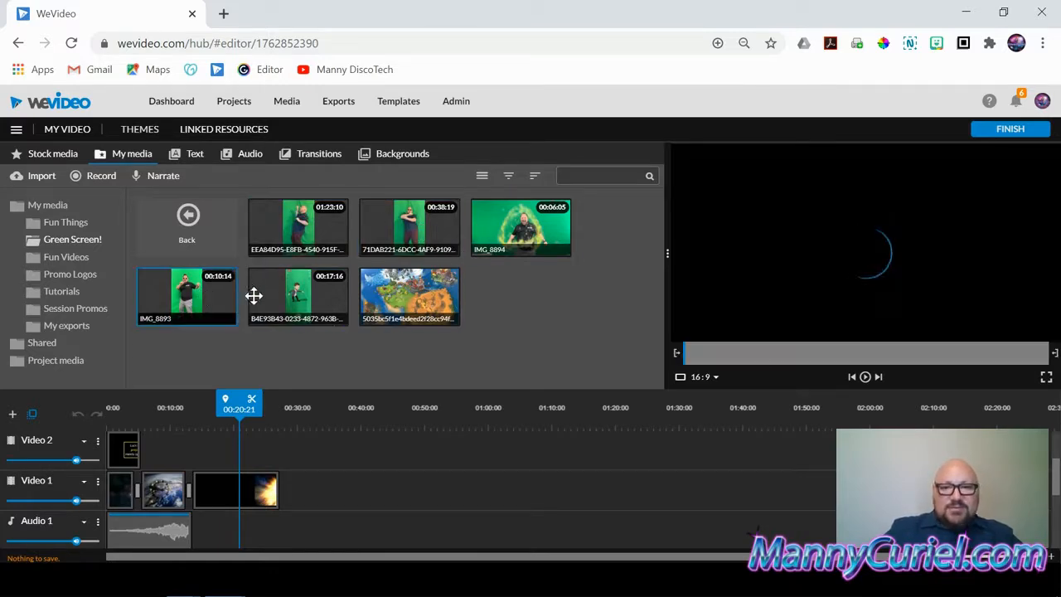
left_click(866, 377)
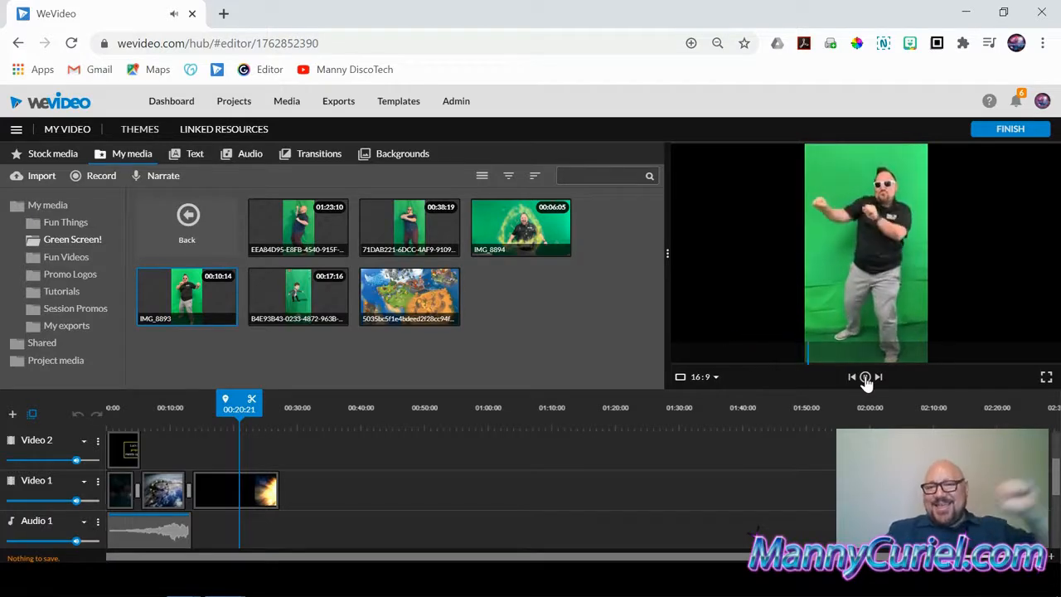
left_click(415, 222)
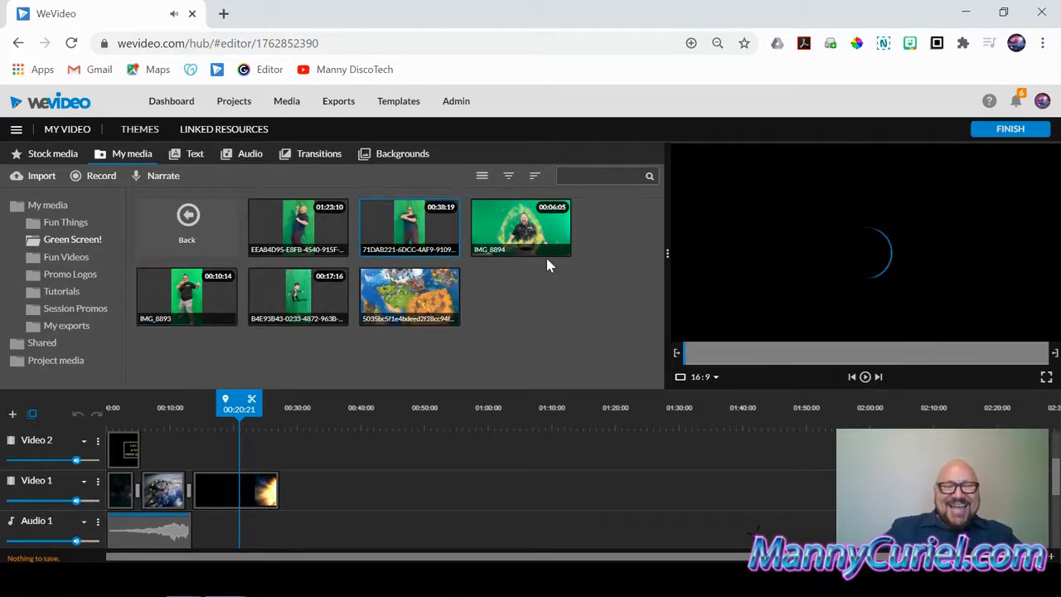
left_click(866, 378)
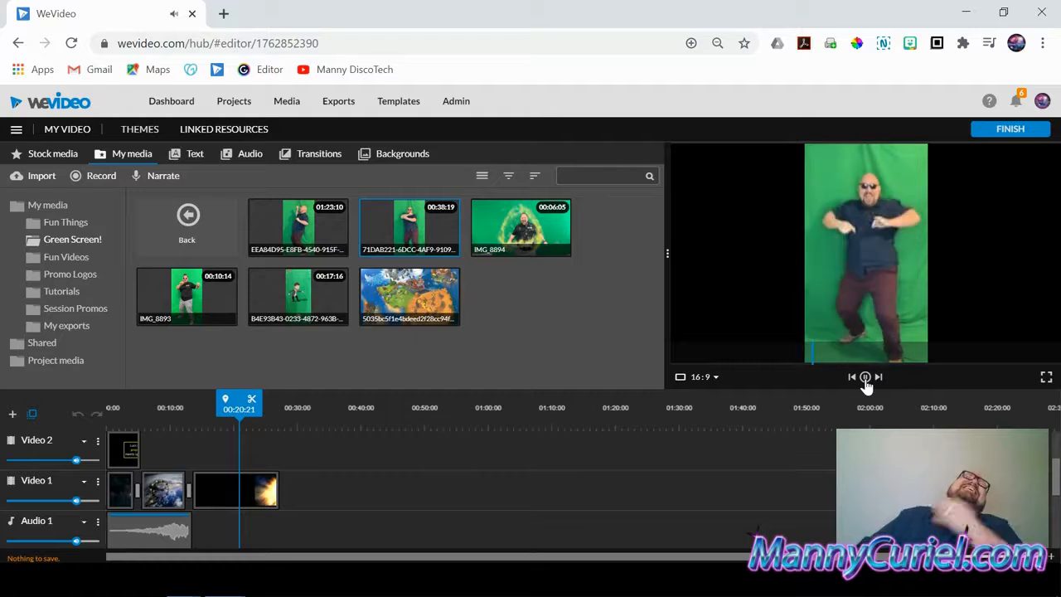
left_click(865, 378)
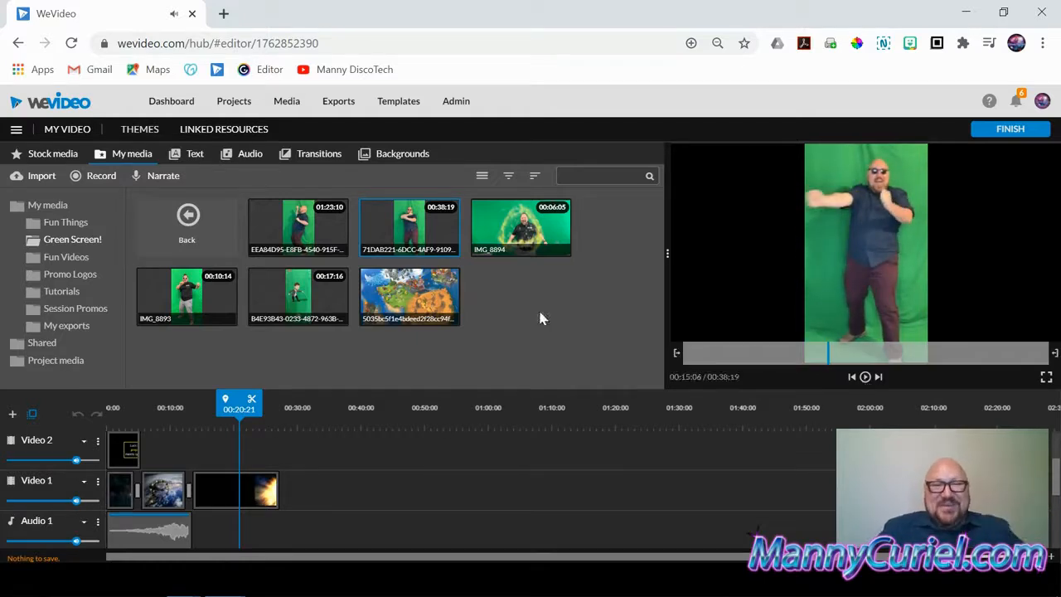
left_click(316, 231)
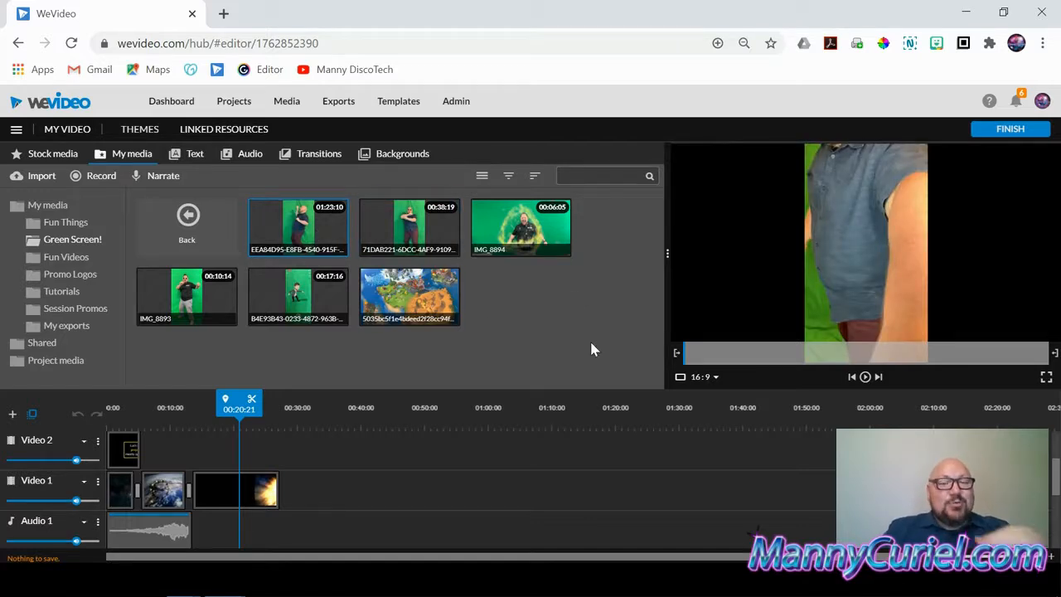
left_click(864, 377)
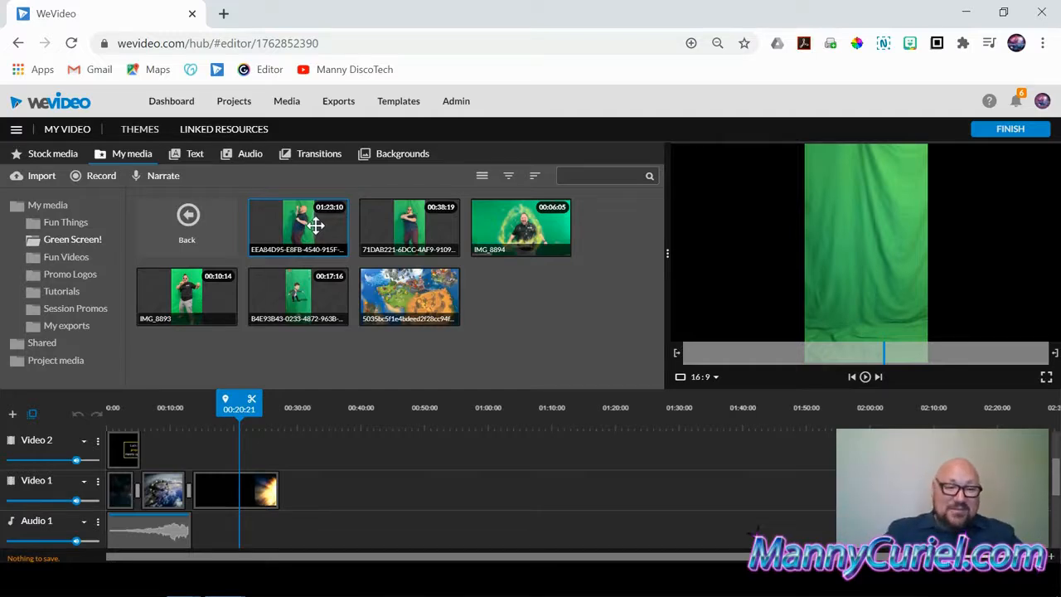
Add the EEA84D95 clip to Video 2 above the explosion clip, then split it at 00:27:05 and delete the opening part
left_click_drag(317, 226, 254, 454)
left_click_drag(237, 397, 234, 397)
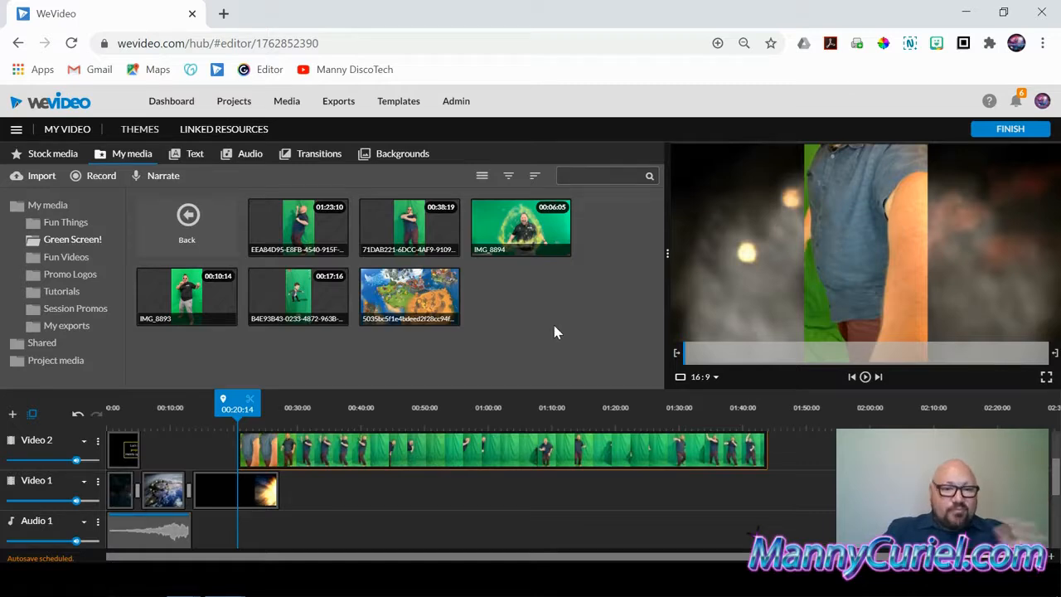
left_click(236, 396)
left_click_drag(236, 395, 280, 393)
left_click(294, 402)
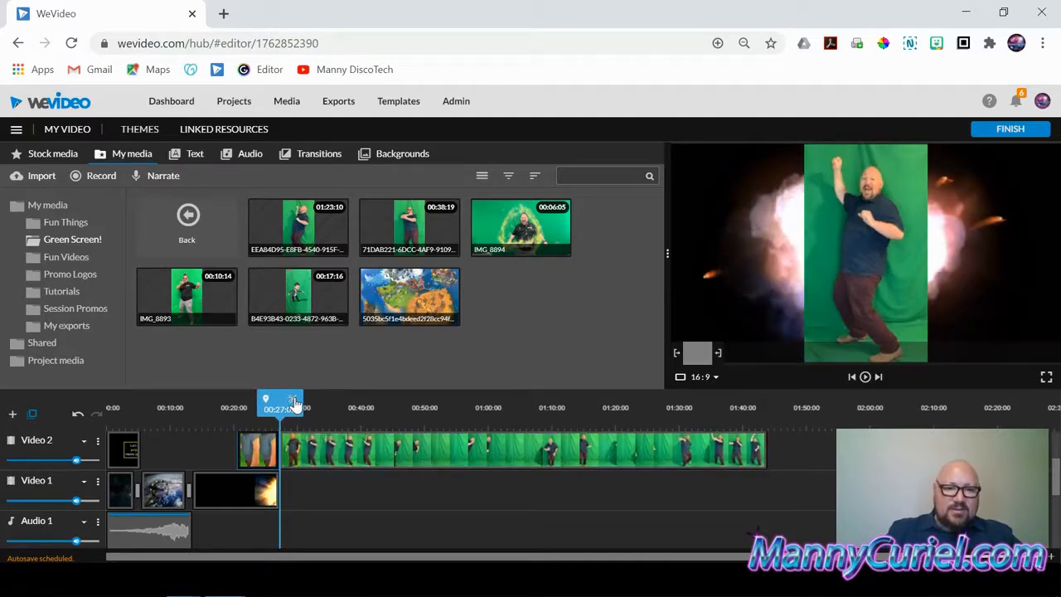
key("Delete")
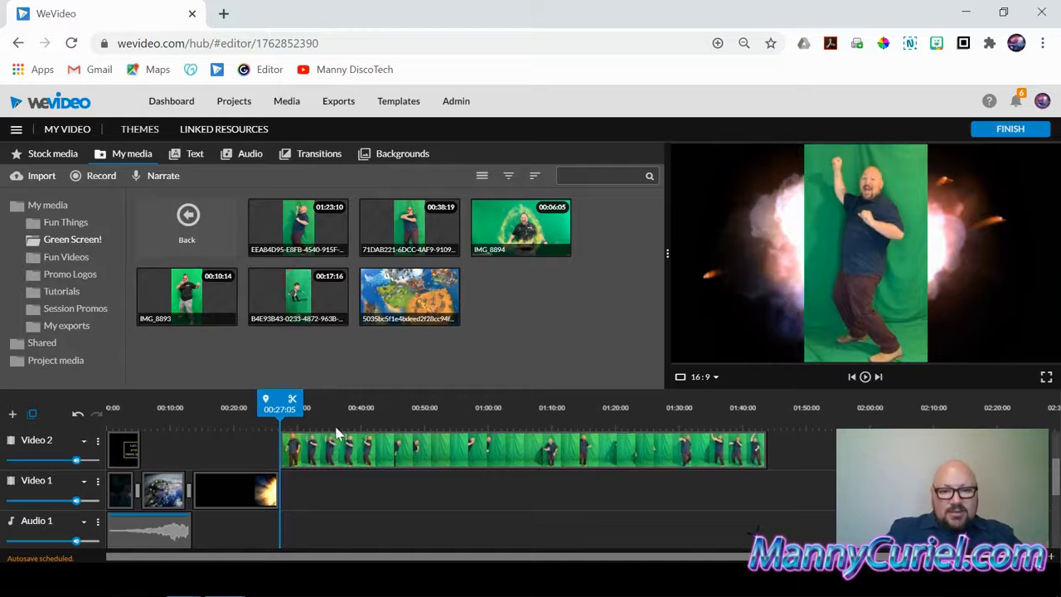
Move the trimmed green screen clip on Video 2 to start at about 00:18:14 and open it for editing
left_click_drag(334, 447, 290, 518)
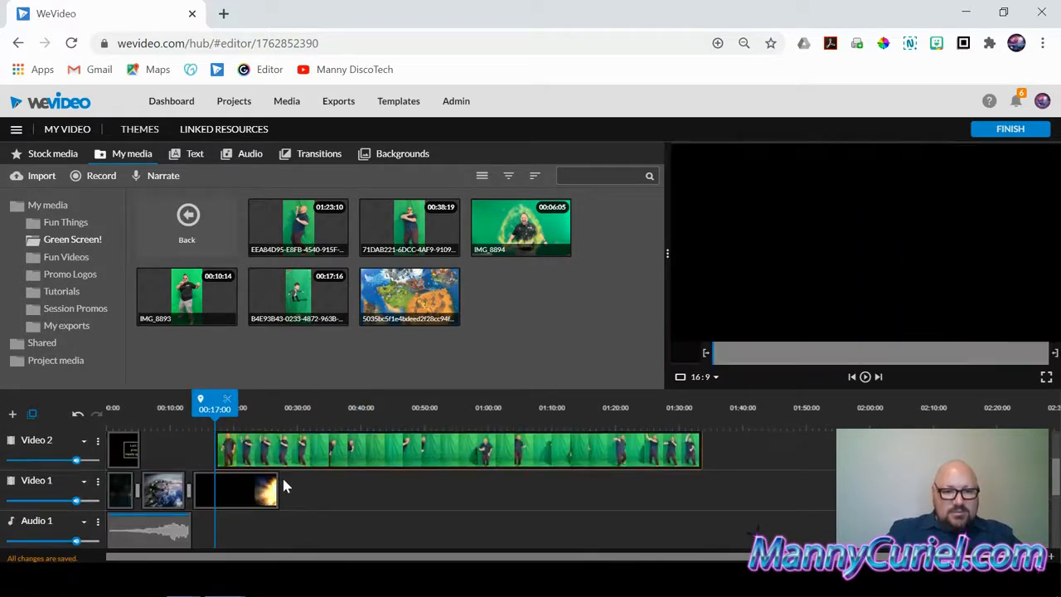
left_click_drag(277, 454, 291, 455)
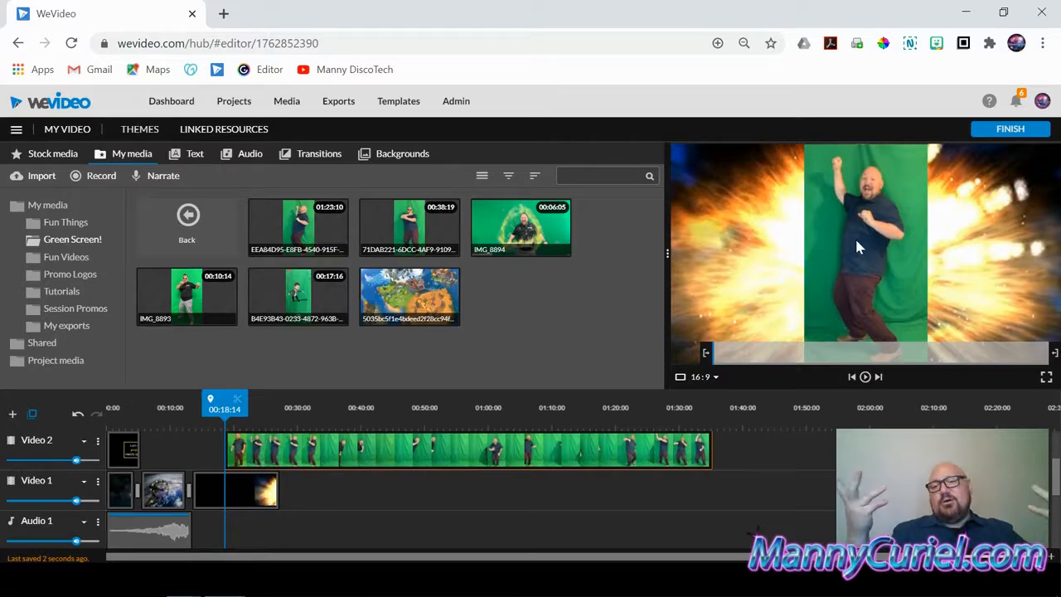
left_click(301, 402)
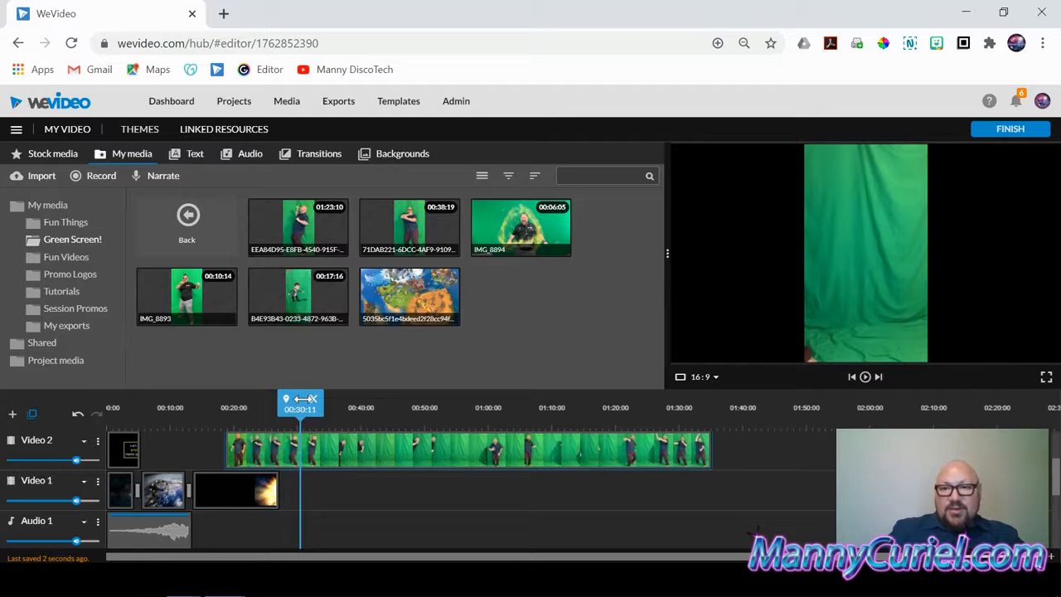
left_click_drag(298, 400, 223, 400)
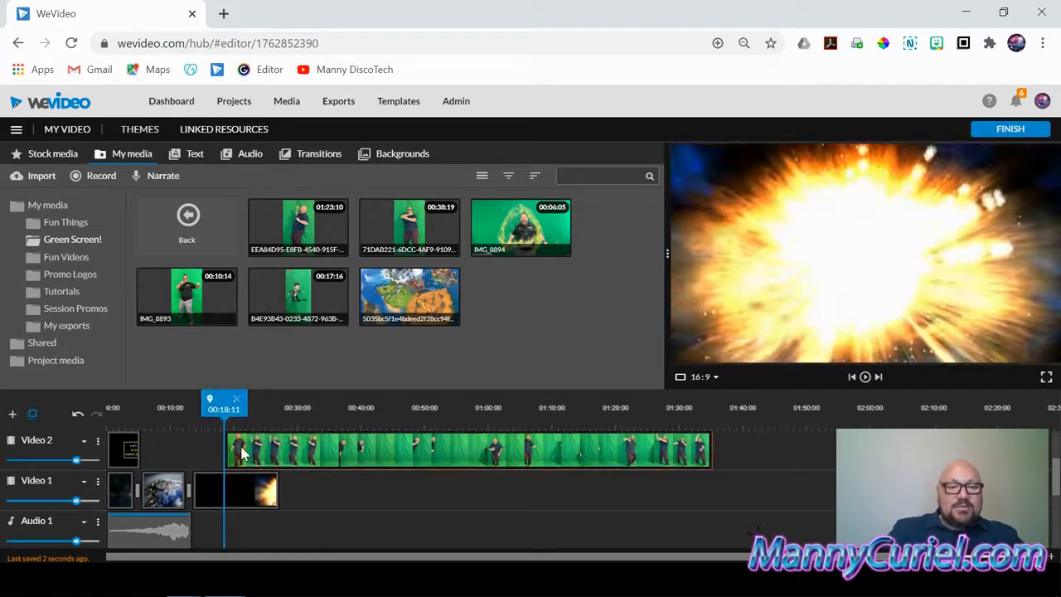
double_click(242, 451)
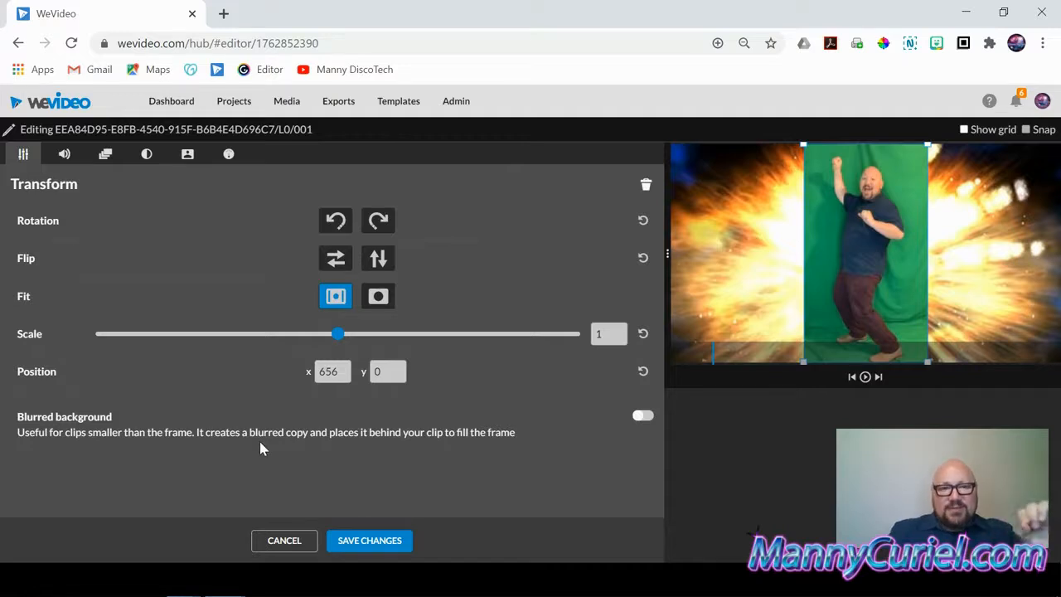
Try the counterclockwise rotation and horizontal flip on the green screen clip, returning it to its original orientation
left_click(332, 229)
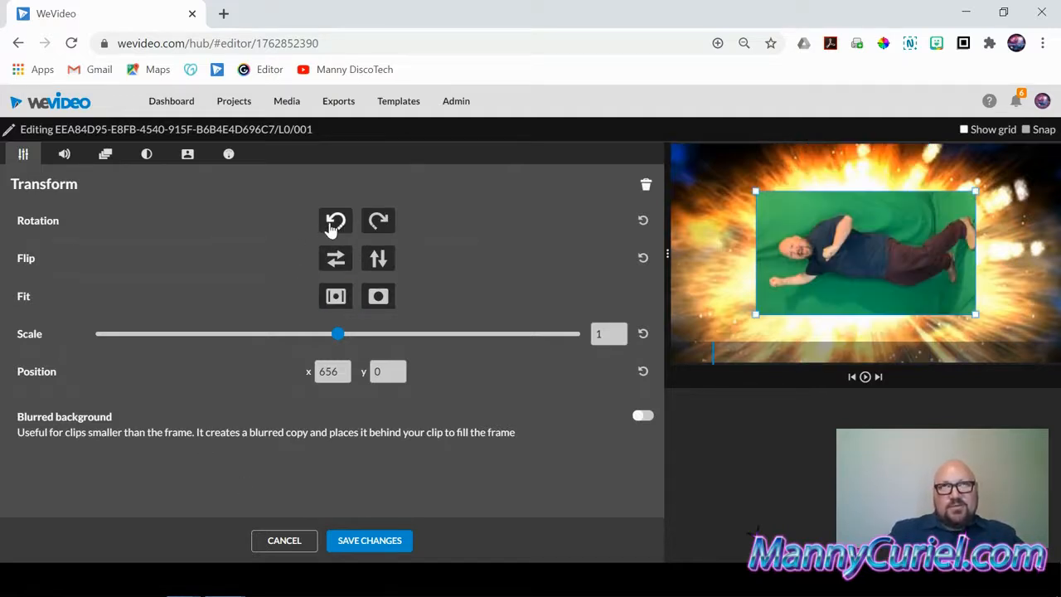
left_click(332, 228)
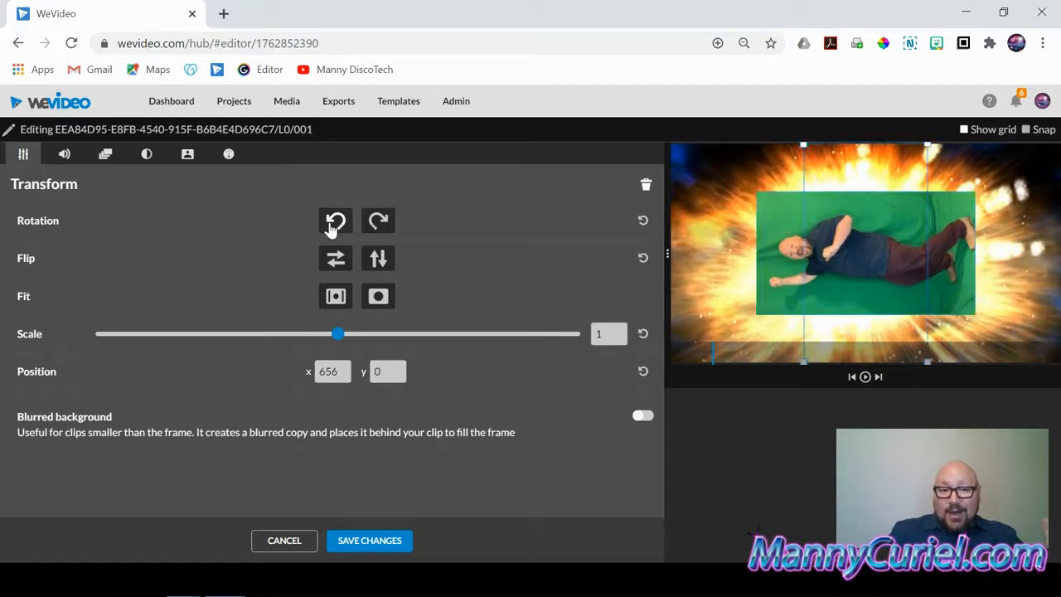
left_click(332, 228)
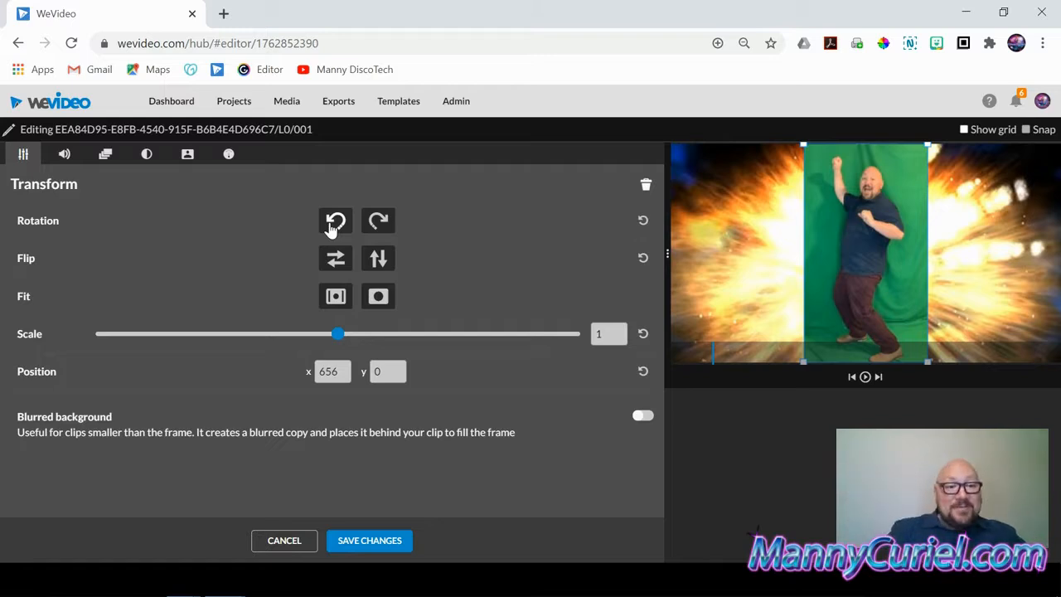
left_click(341, 265)
left_click(342, 265)
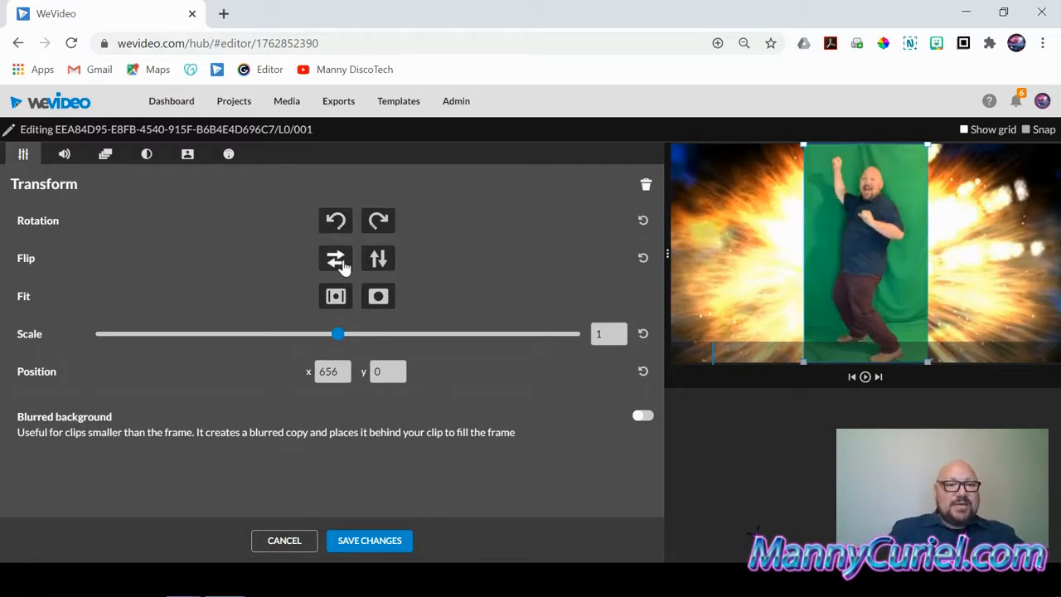
Key out the clip's green backdrop with Color Keying by sampling the green beside the dancer, color 058452
left_click(189, 162)
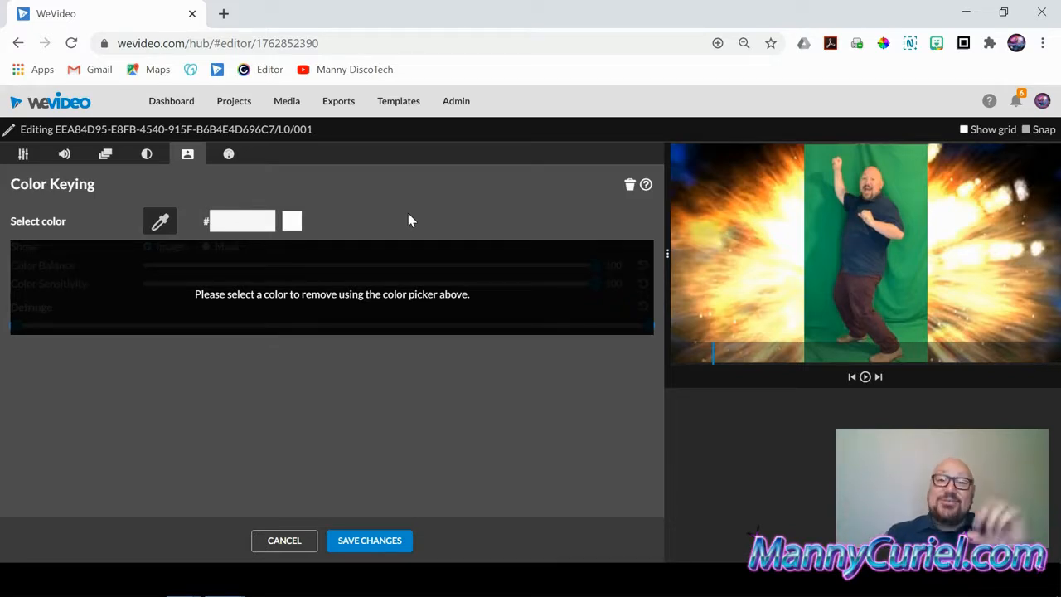
left_click(163, 231)
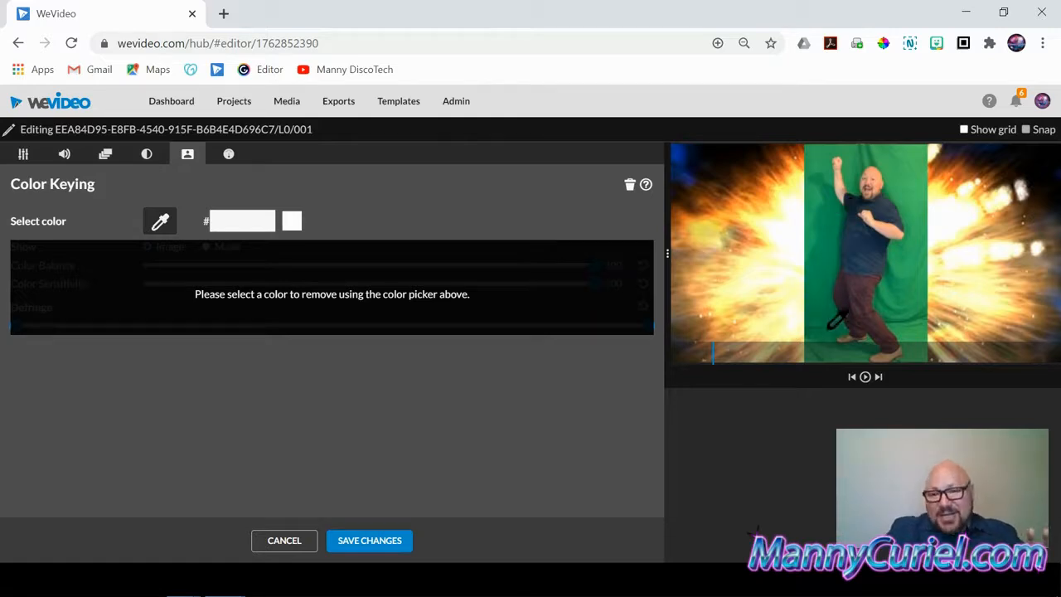
left_click(834, 263)
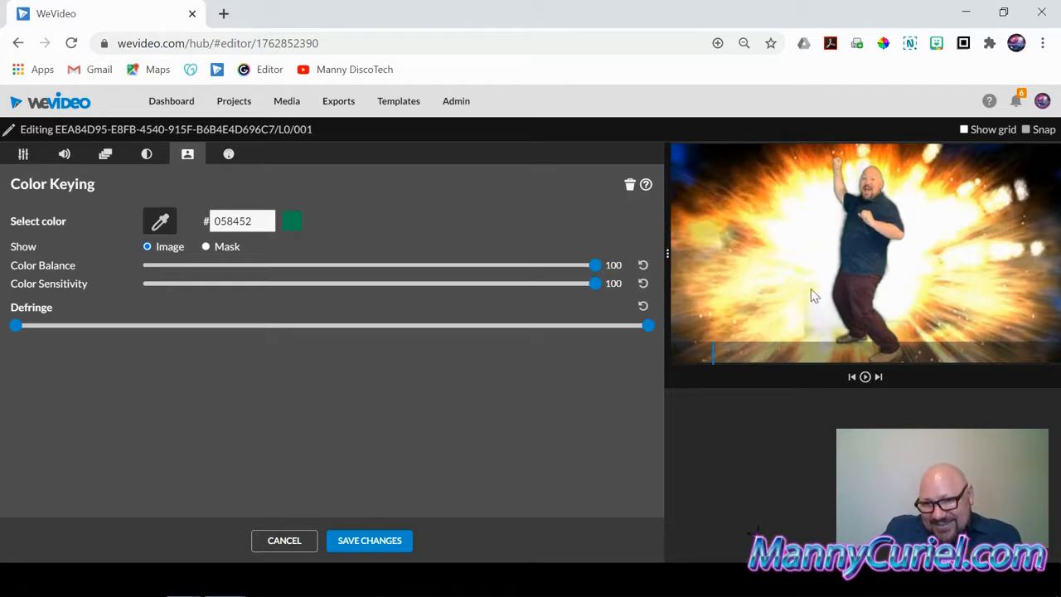
Scale the keyed clip down to about 0.58, place it at about x 1045, y 318, and save the changes
left_click(23, 155)
left_click_drag(857, 237, 805, 206)
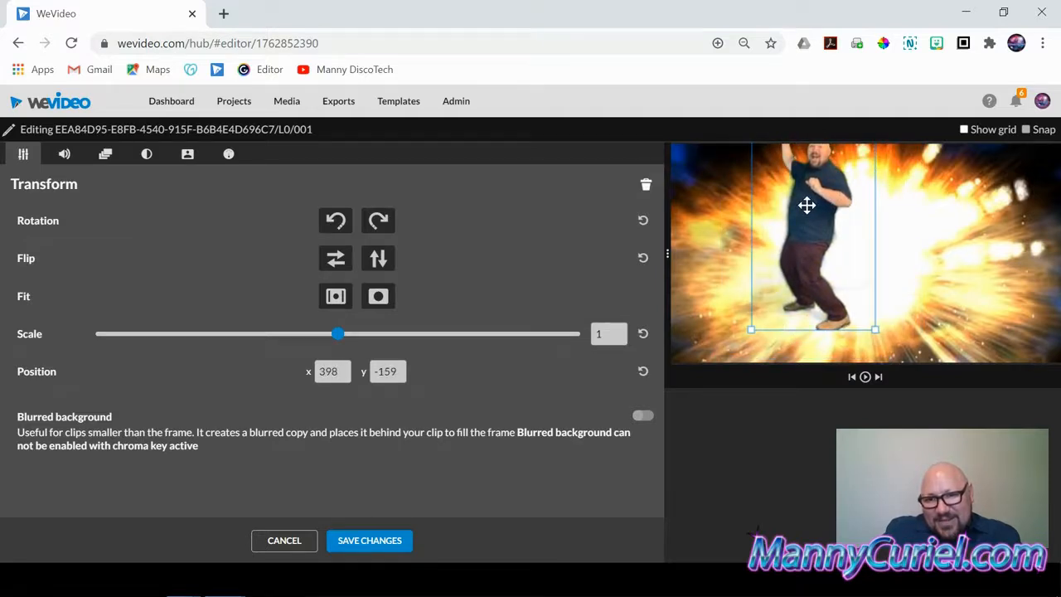
left_click_drag(824, 244, 856, 283)
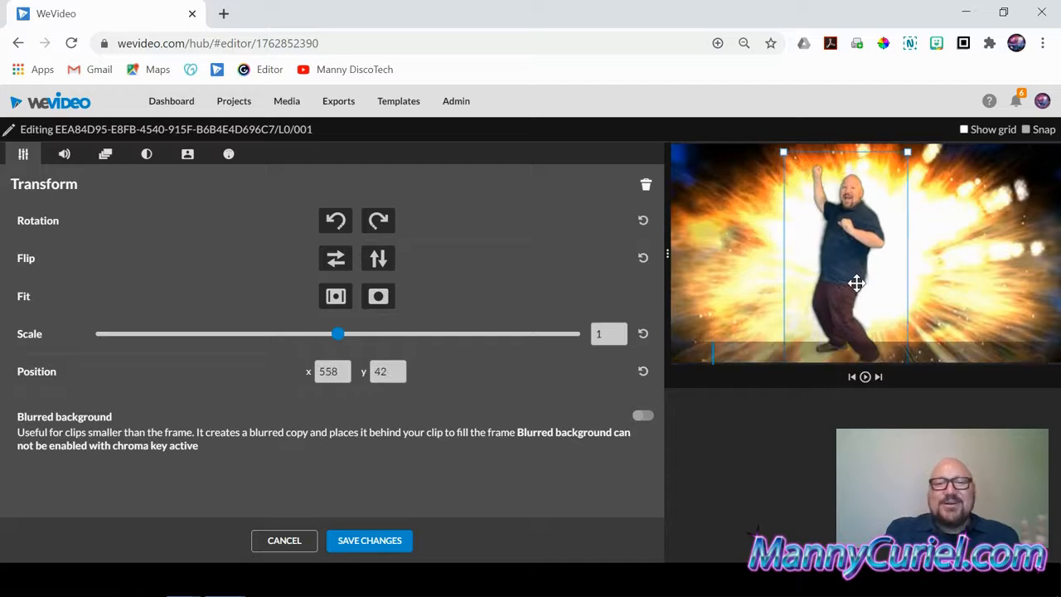
left_click_drag(851, 260, 851, 277)
left_click_drag(788, 157, 815, 199)
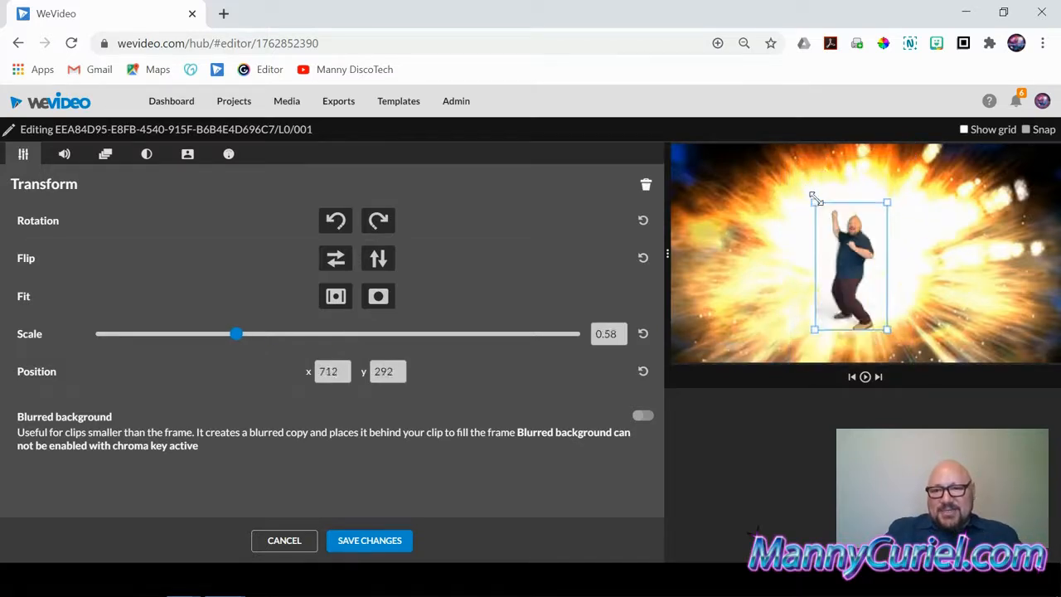
left_click_drag(846, 253, 945, 253)
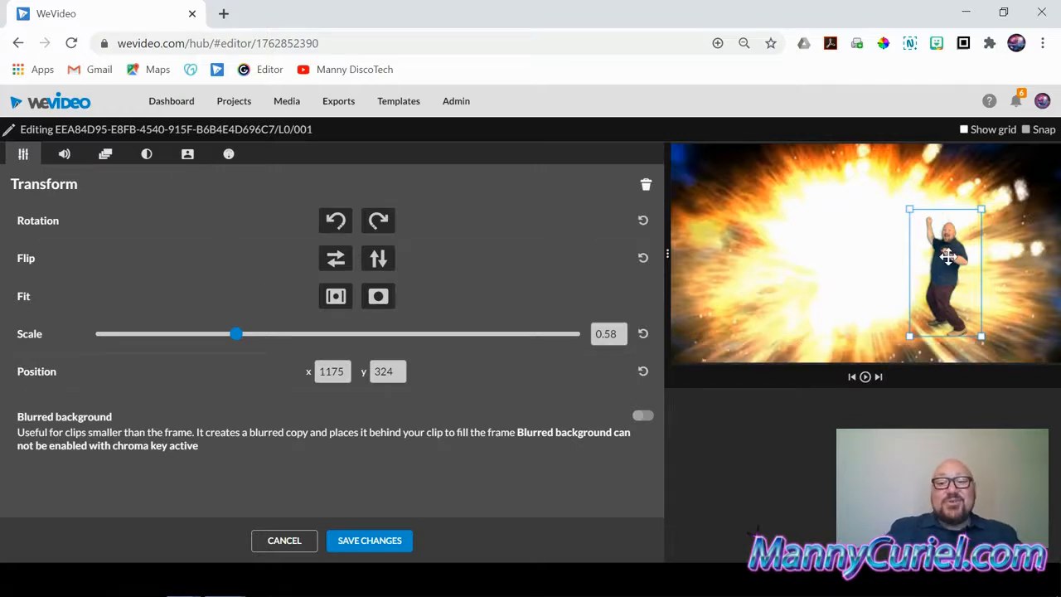
left_click_drag(954, 259, 927, 254)
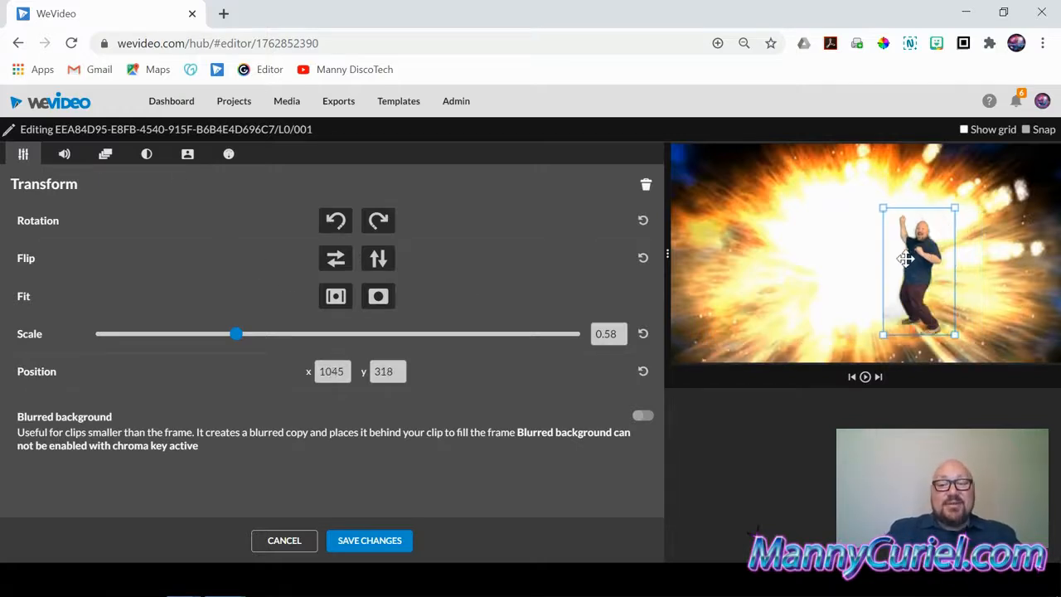
left_click(377, 546)
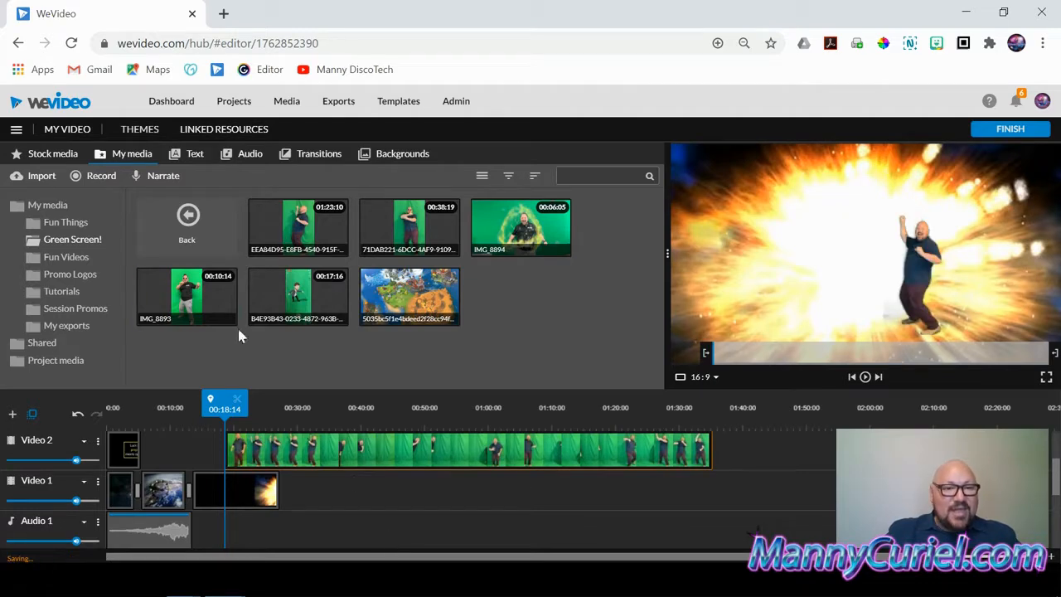
Search the stock media for "green screen" and preview the woman's OK gestures clip and the 3D flying airplane clip
left_click(52, 156)
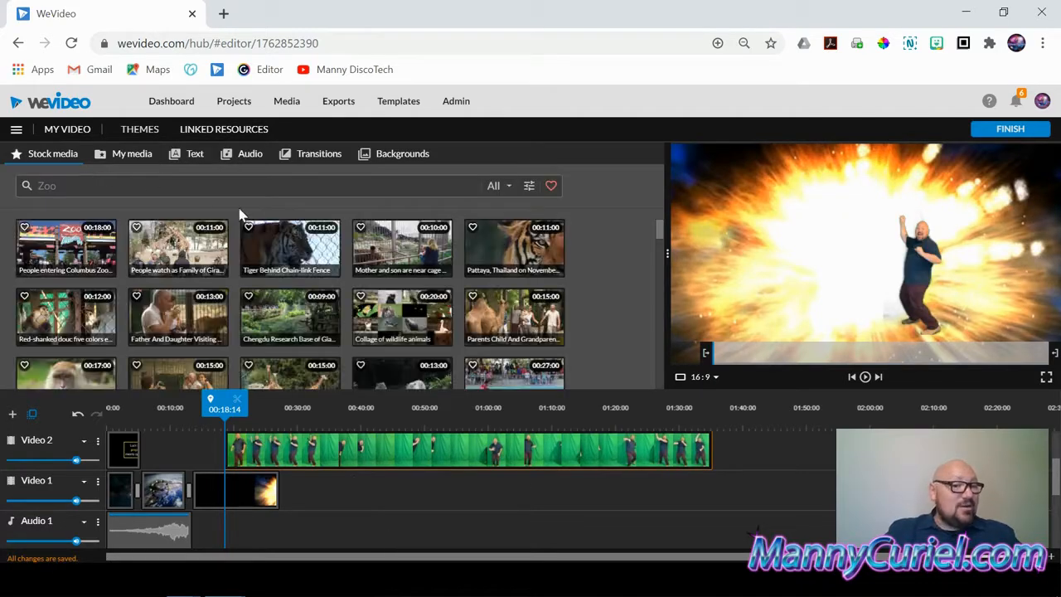
left_click(220, 186)
type("gre")
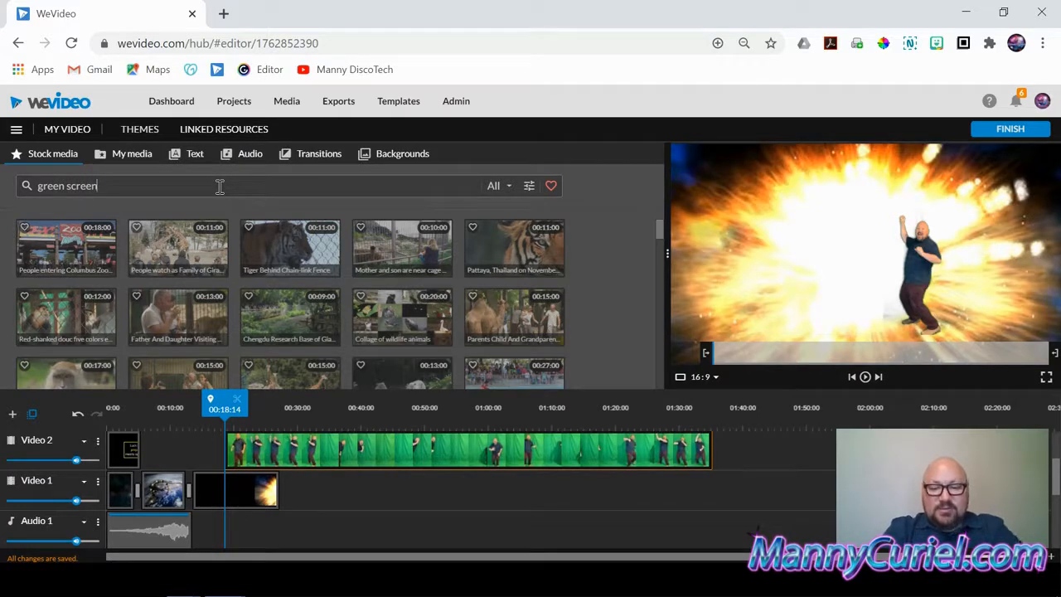
type("en screen")
key("Return")
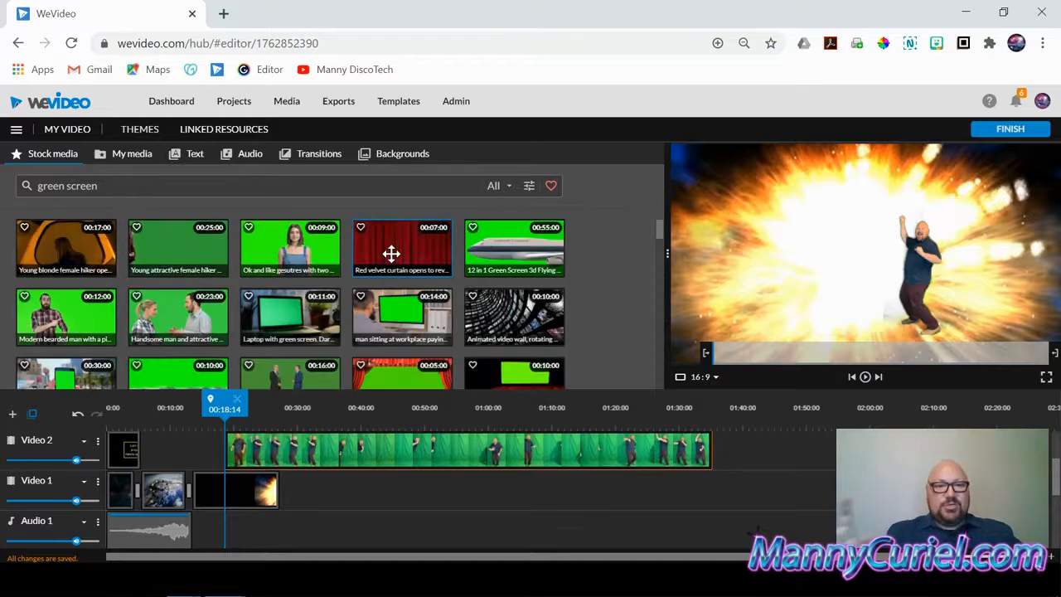
left_click(298, 249)
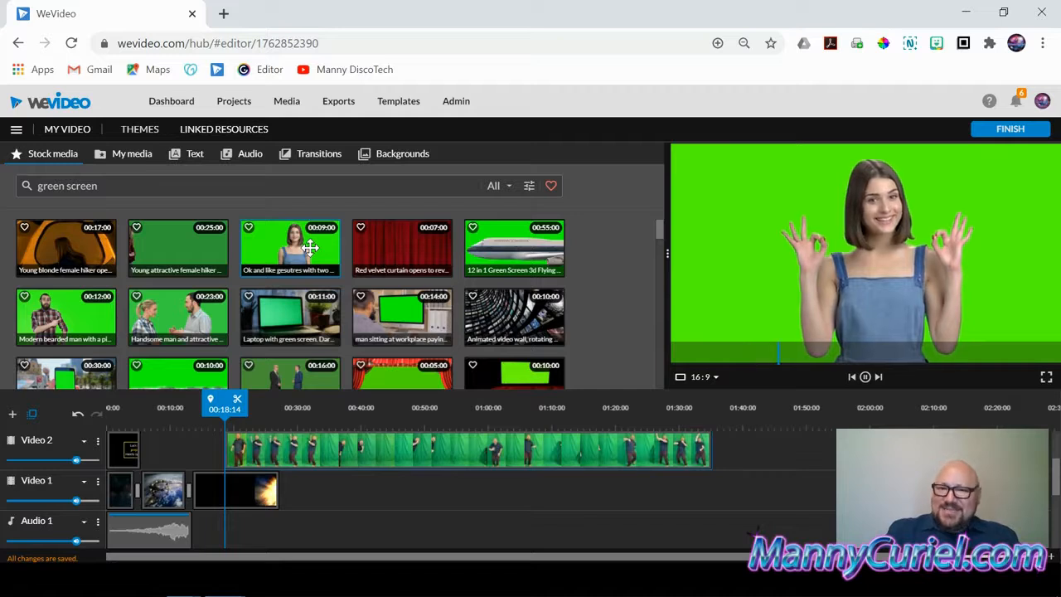
left_click(533, 245)
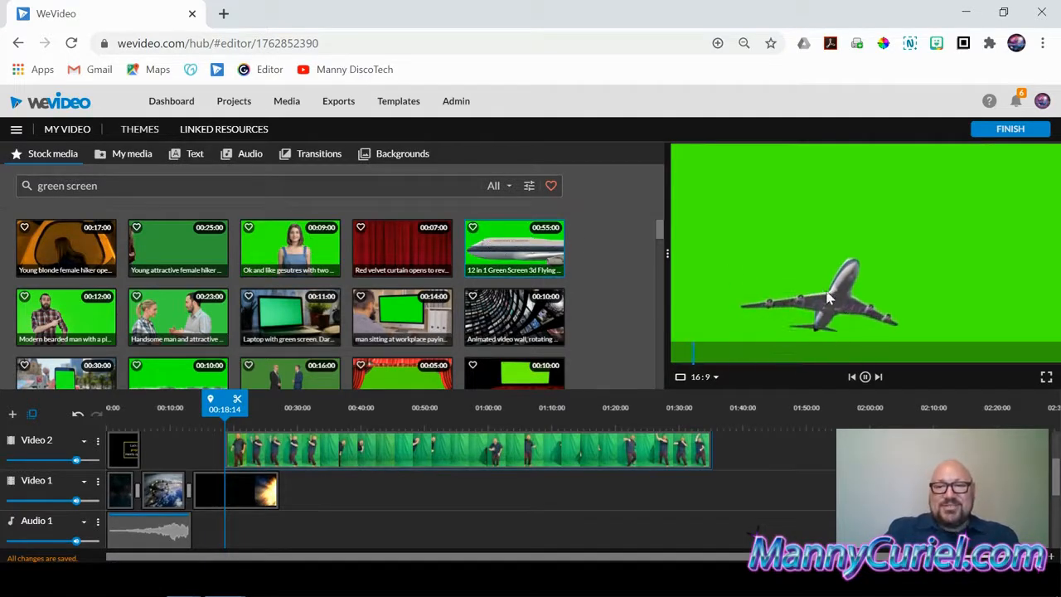
Preview the stock clip of the man sitting at a computer and place it on Video 1 directly after the explosion clip
left_click(412, 321)
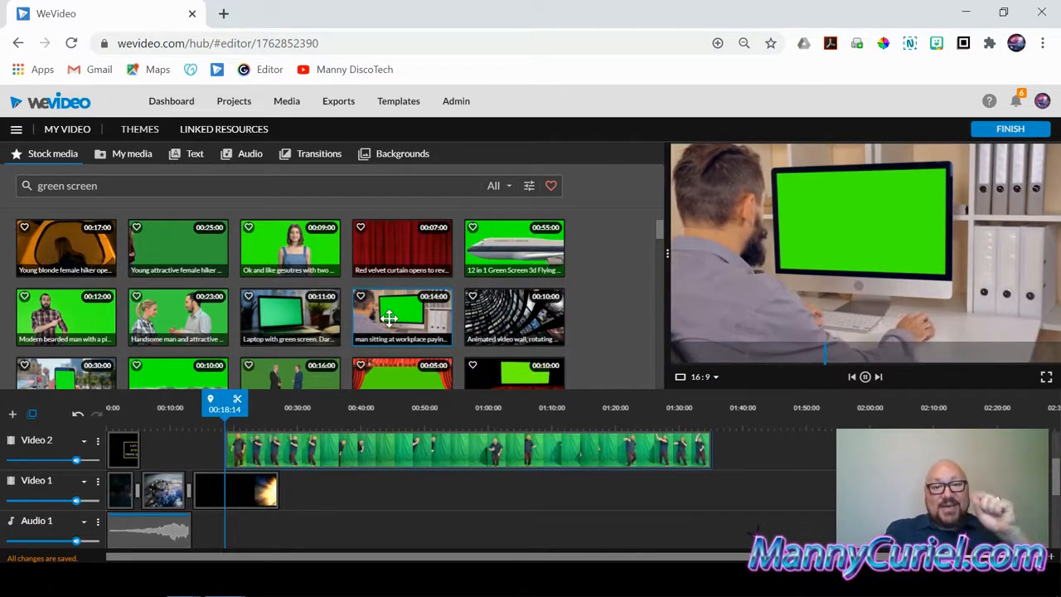
left_click_drag(390, 316, 311, 498)
left_click_drag(298, 496, 348, 491)
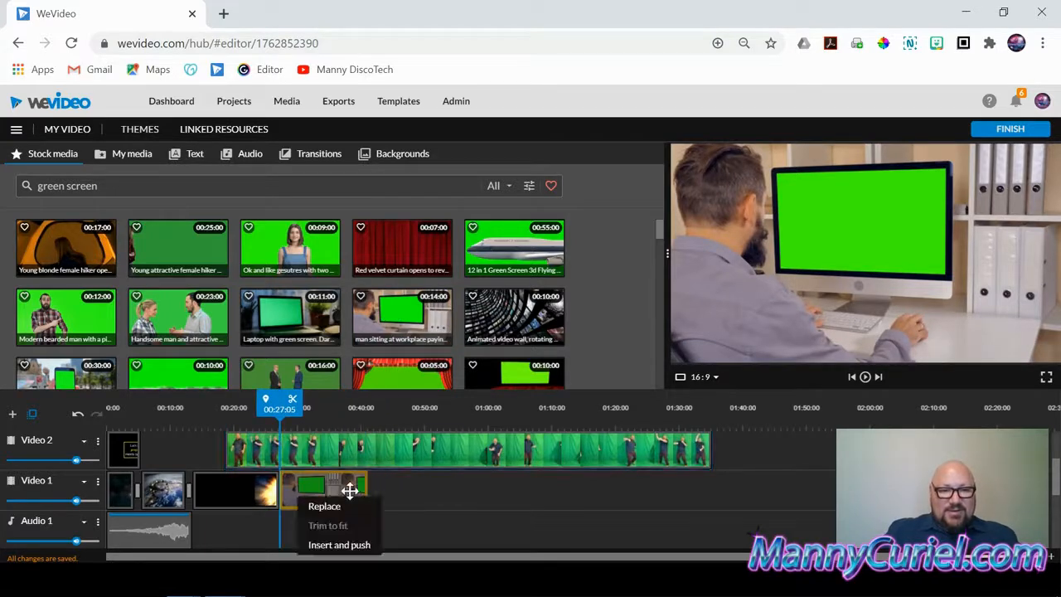
left_click(403, 499)
left_click_drag(403, 332, 295, 493)
left_click_drag(367, 490, 372, 491)
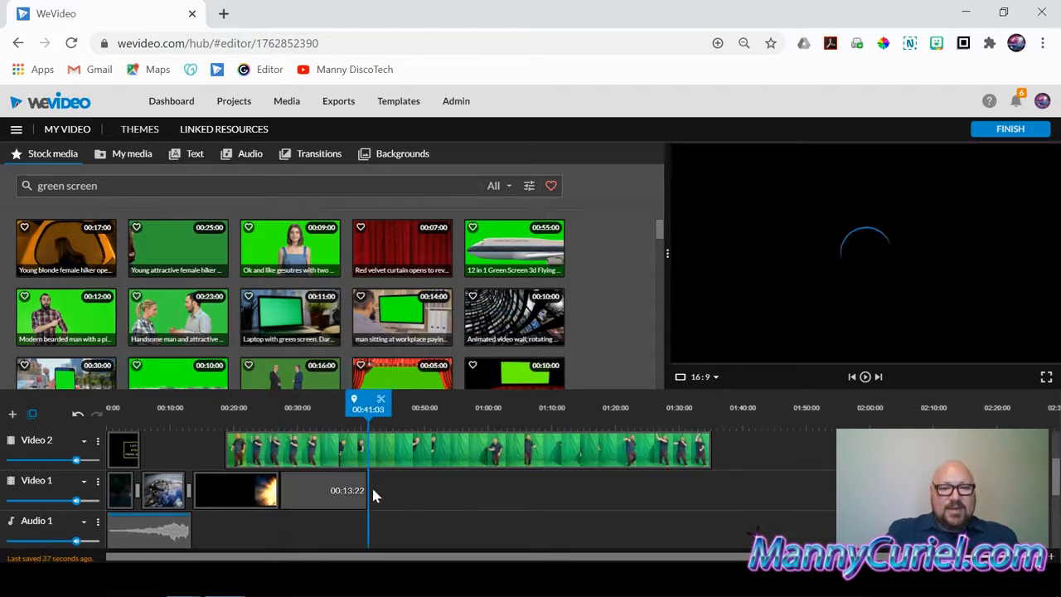
Split the dancer clip on Video 2 at about 00:26:08 and delete the part after the cut
left_click_drag(369, 405, 276, 408)
left_click(287, 402)
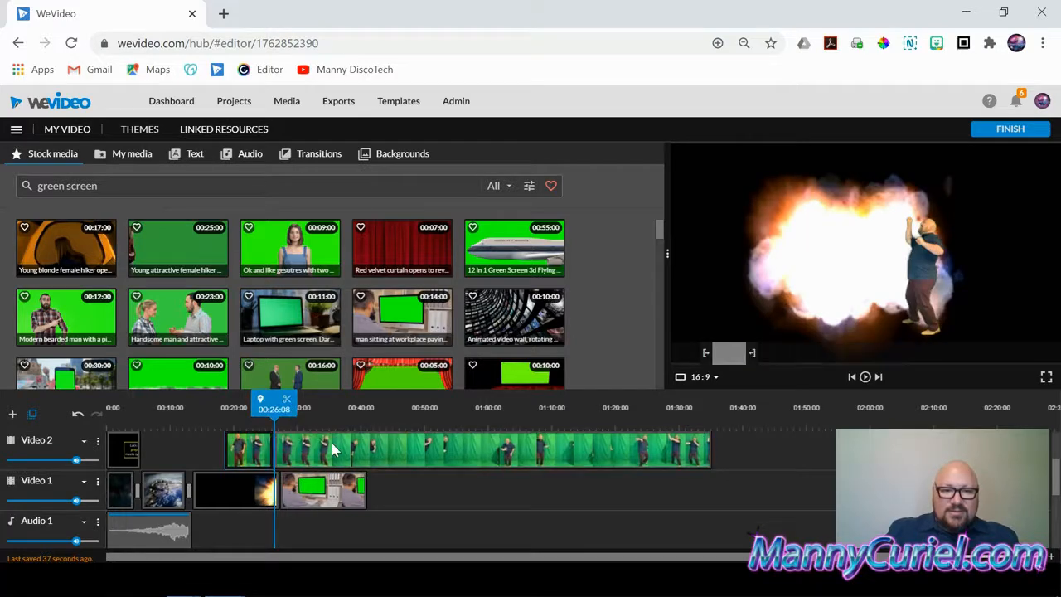
left_click(335, 447)
key("Delete")
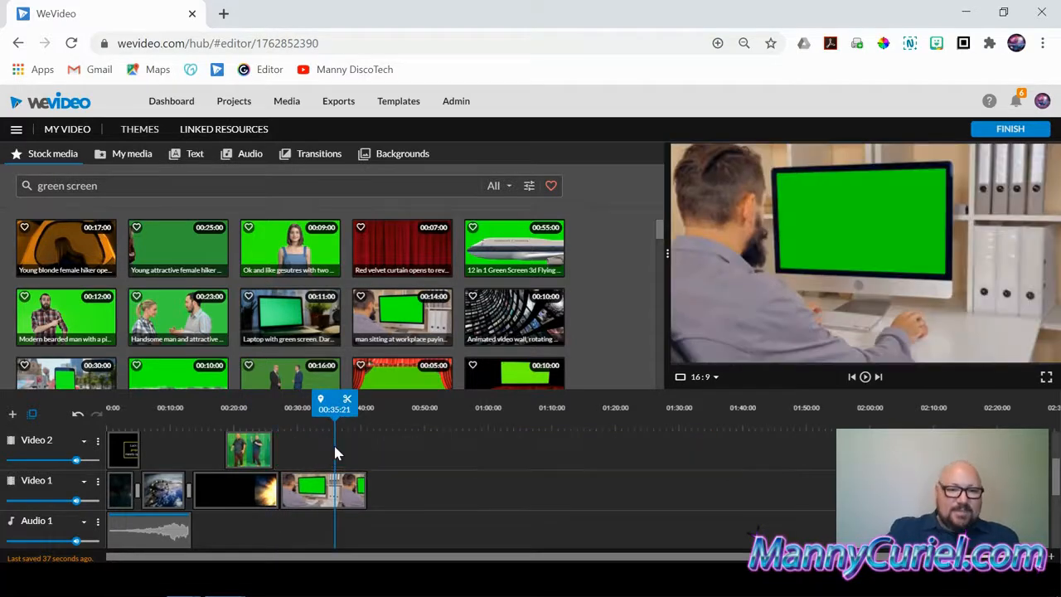
Move the shortened dancer clip along Video 2 to sit above the man-at-computer clip, and show the frame at 00:32:12
left_click_drag(242, 447, 316, 487)
left_click_drag(298, 402, 318, 403)
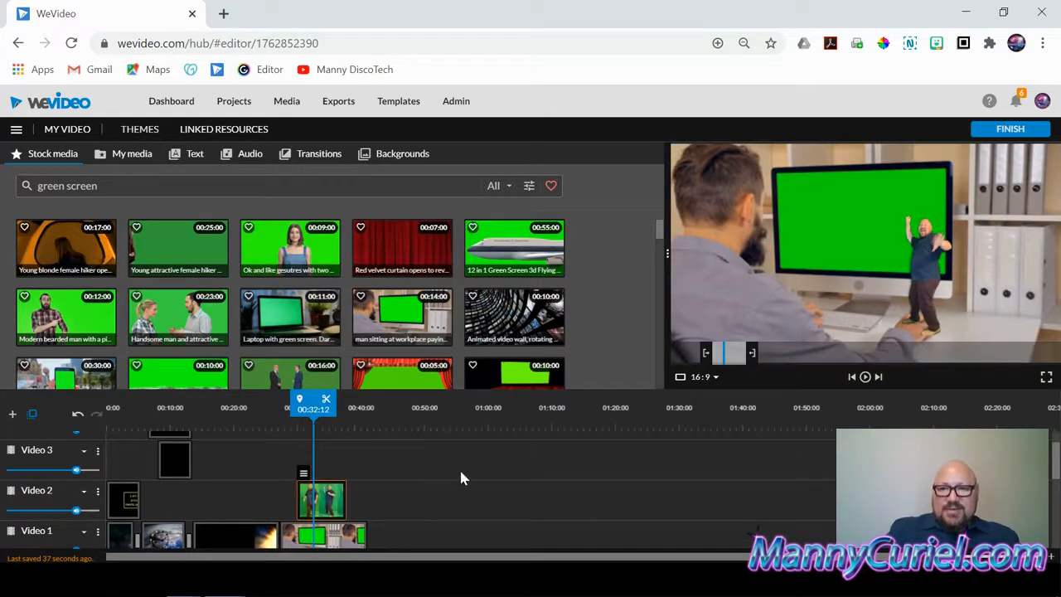
scroll(459, 469, "down", 2)
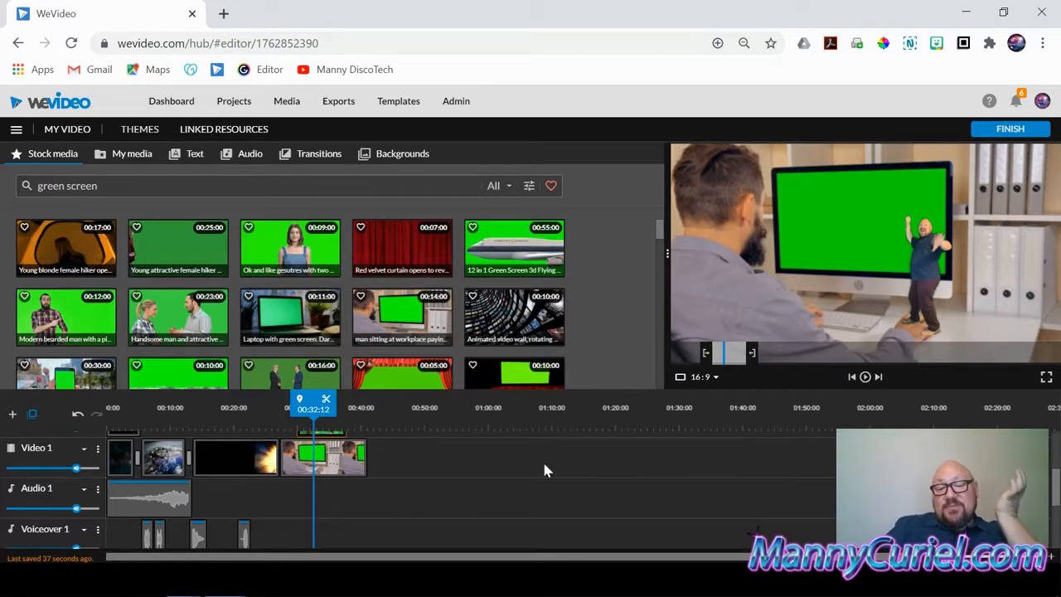
scroll(530, 477, "up", 2)
Try different spots for the dancer around the computer monitor, place the clip at about x 989, y 265, and save the changes
double_click(322, 500)
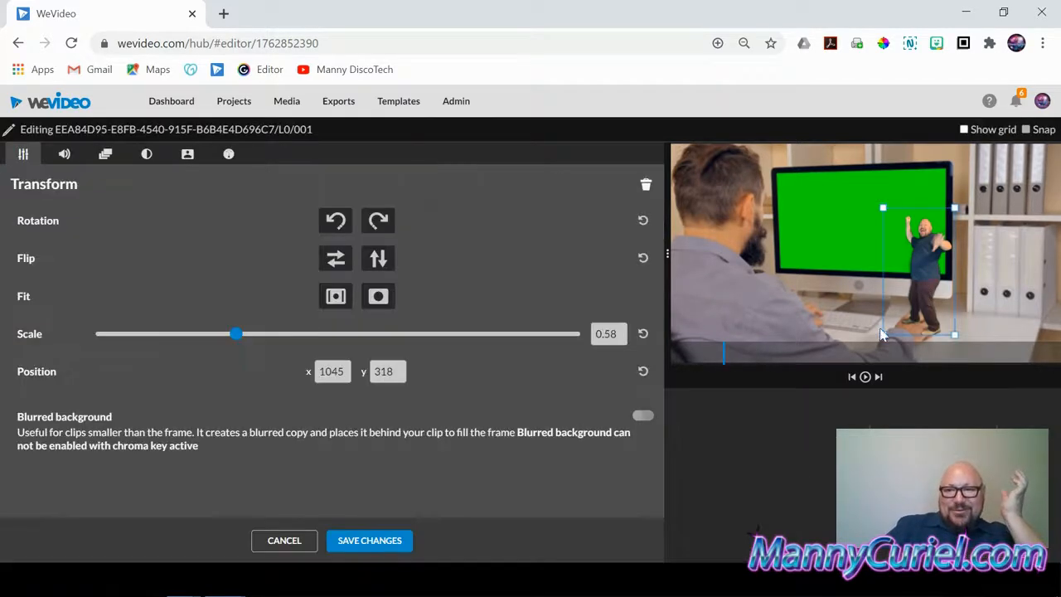
left_click_drag(923, 274, 886, 235)
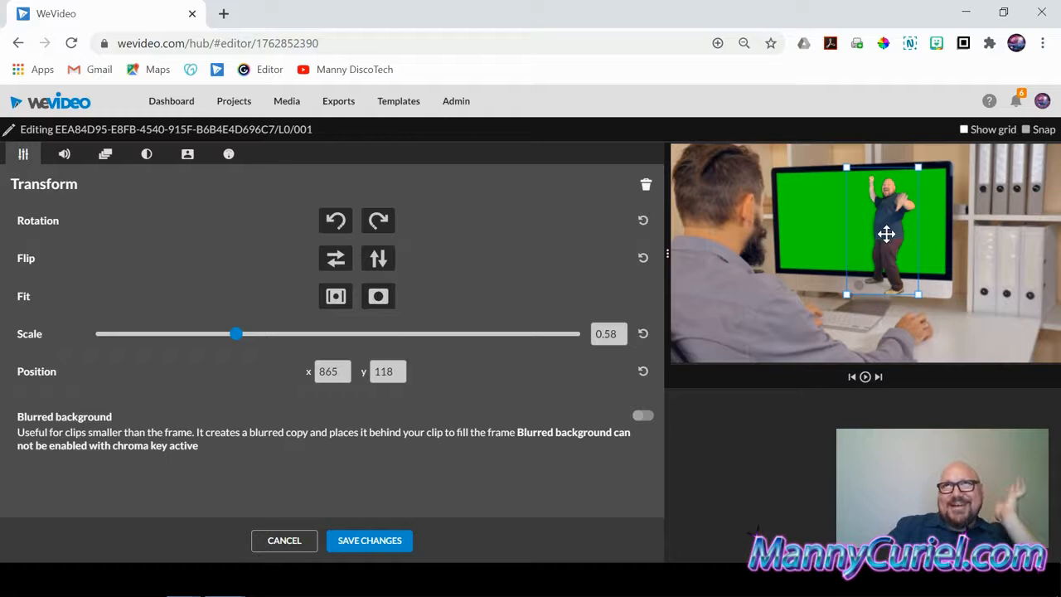
left_click_drag(886, 234, 959, 264)
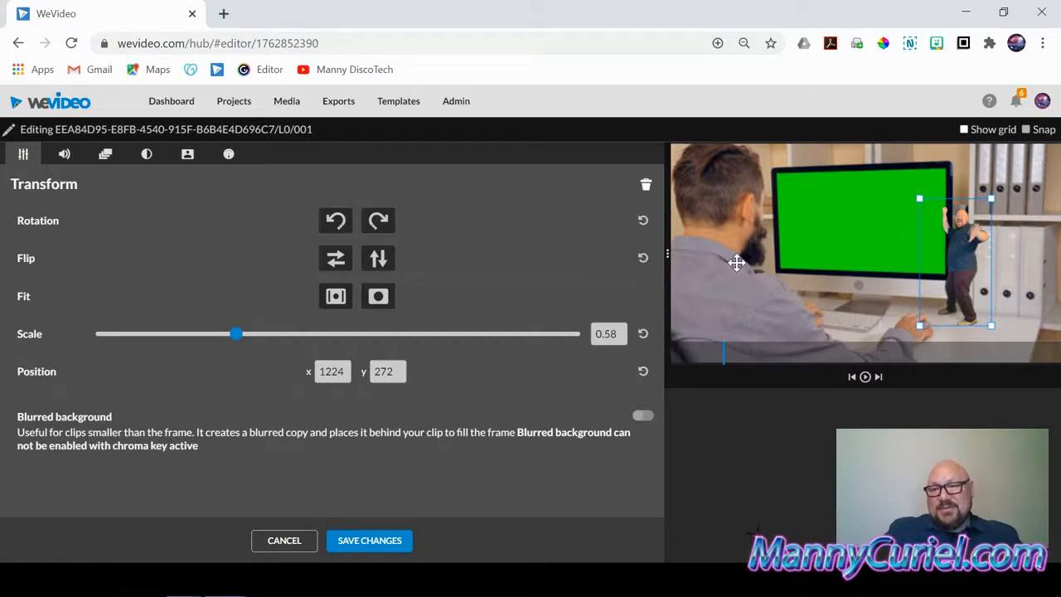
left_click_drag(959, 276, 916, 276)
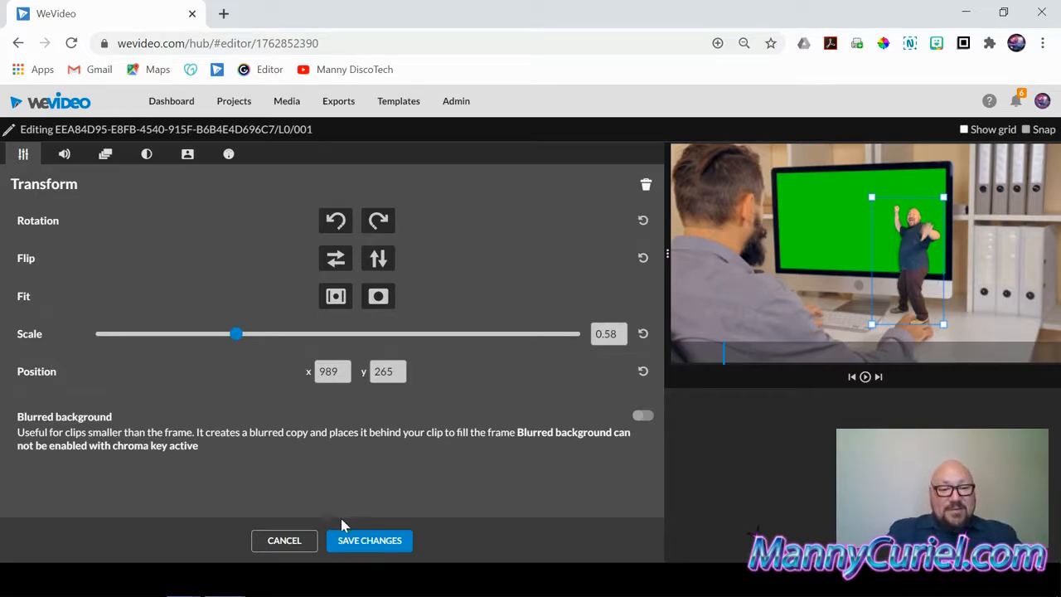
left_click(355, 548)
Stack the man-at-computer clip on Video 2 above the explosion and the dancer clip on Video 3, and show the frame at 00:20:23
scroll(453, 492, "down", 2)
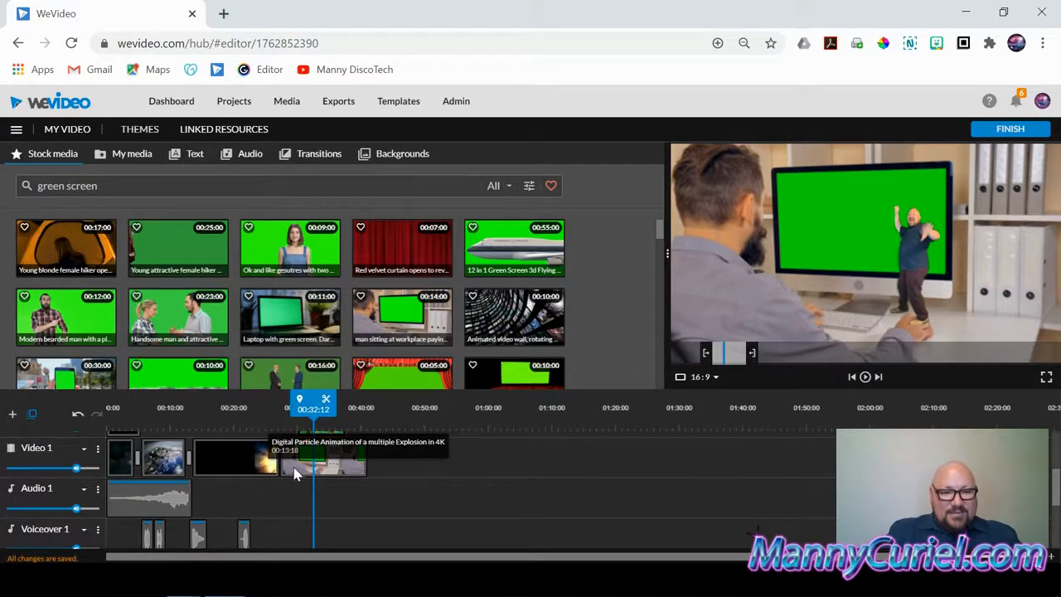
left_click_drag(323, 466, 234, 502)
scroll(335, 485, "up", 2)
left_click(321, 462)
left_click_drag(246, 462, 240, 403)
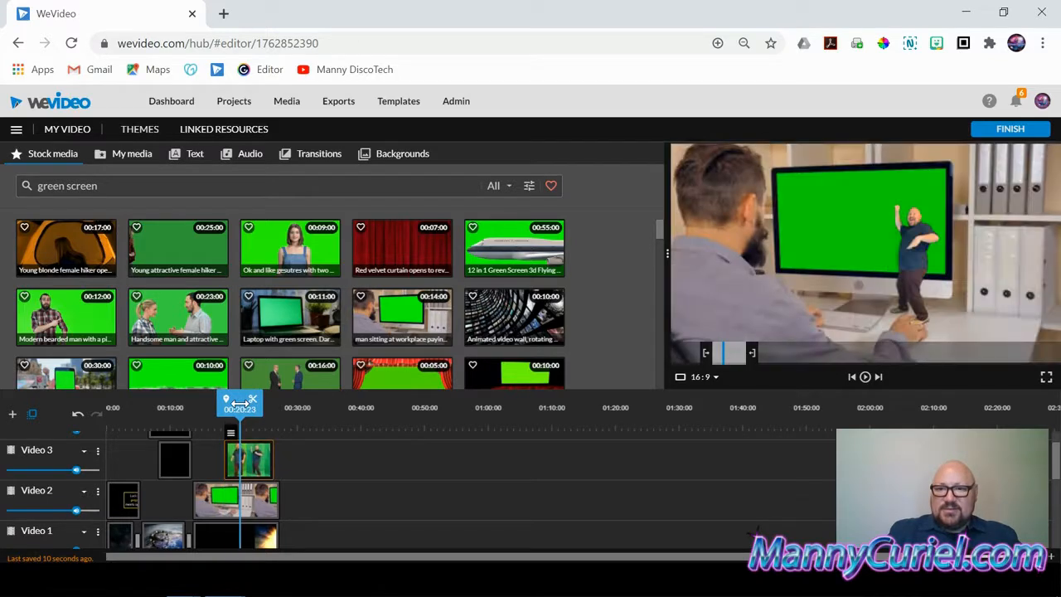
Key out the green monitor screen in the man-at-computer clip with Color Keying, sampling color 00d600, and save the changes
scroll(404, 506, "down", 2)
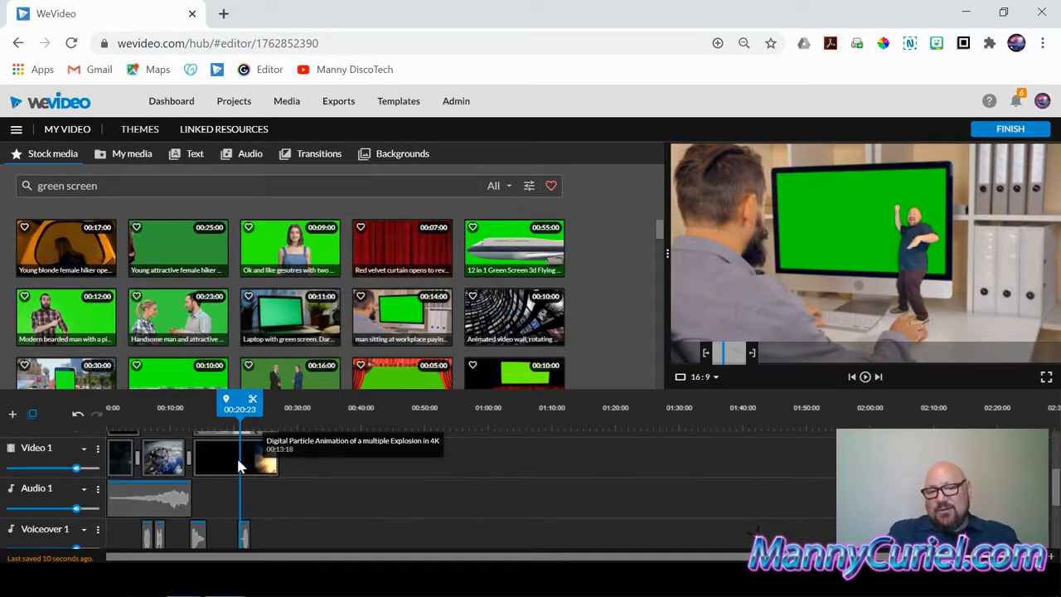
scroll(238, 467, "up", 2)
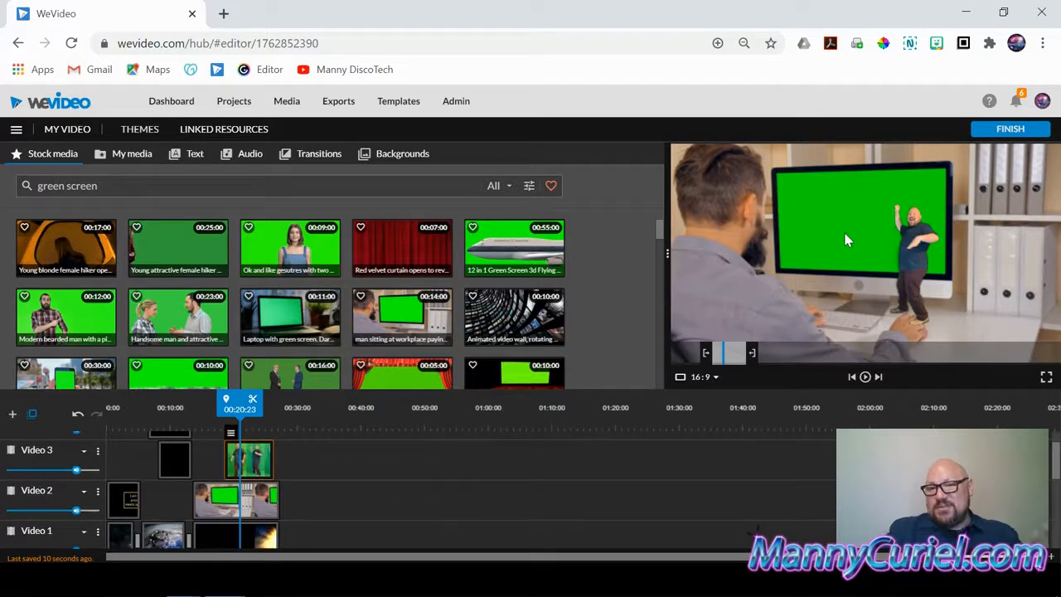
scroll(432, 470, "down", 2)
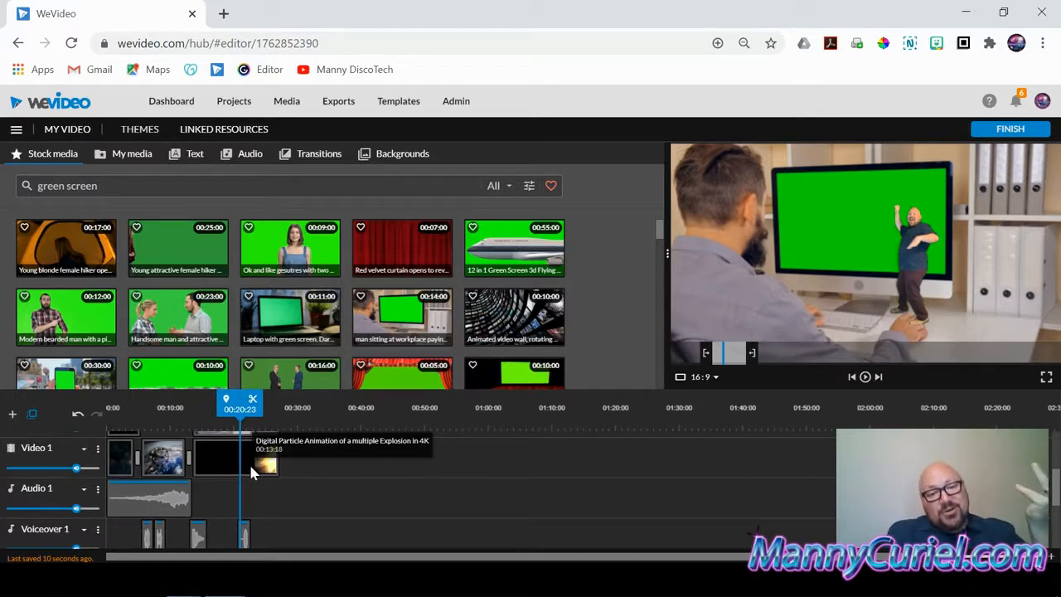
scroll(249, 462, "up", 2)
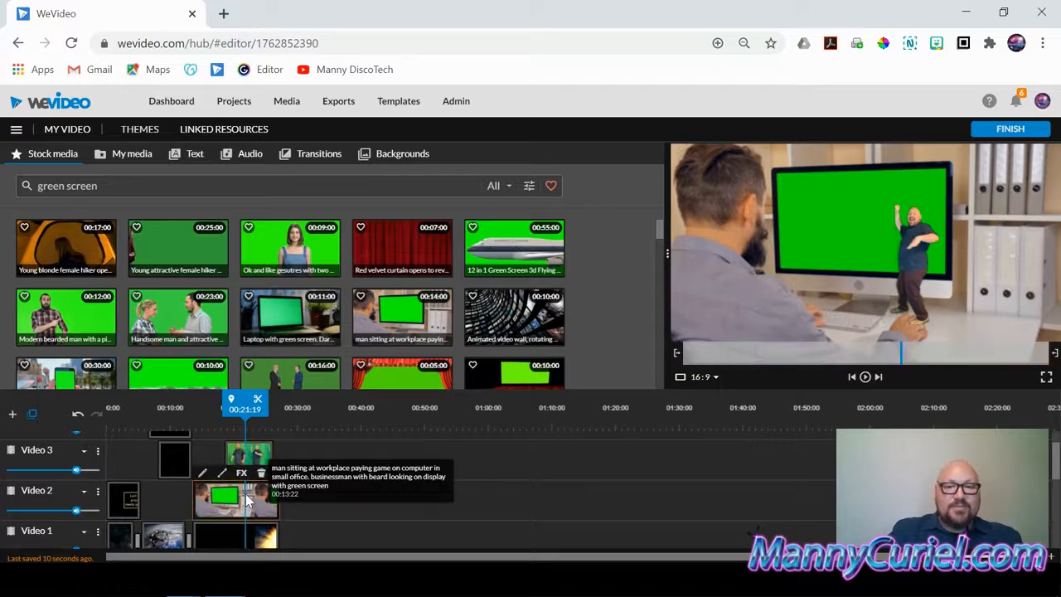
double_click(245, 493)
left_click_drag(742, 224, 742, 238)
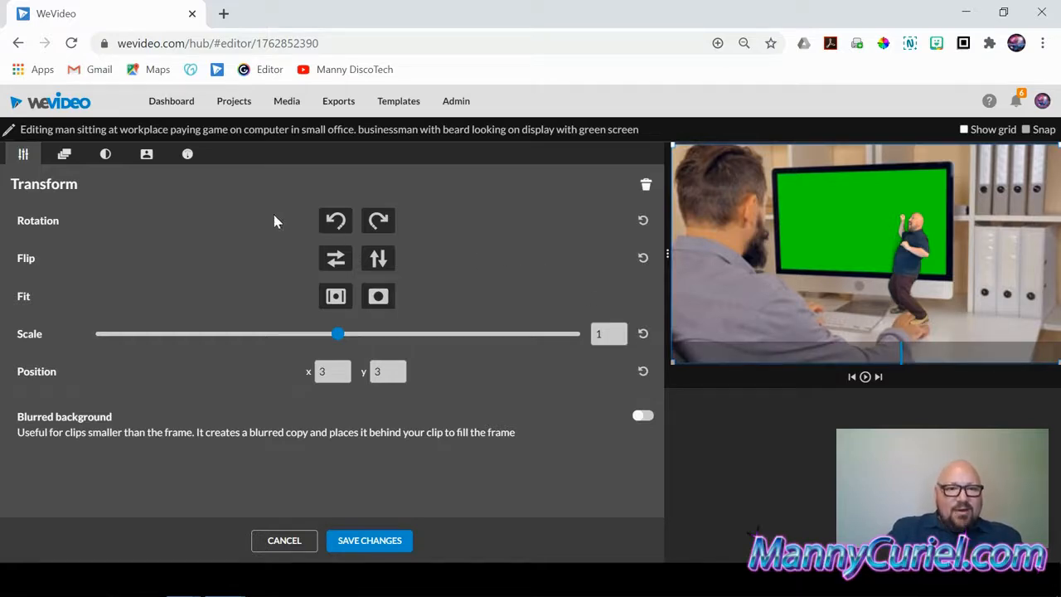
left_click(146, 155)
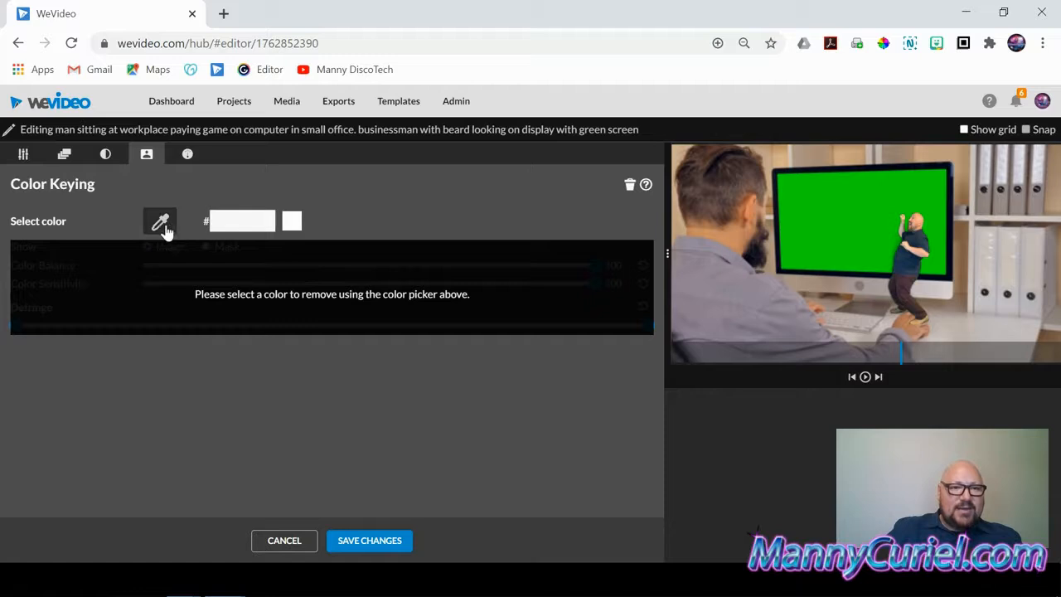
left_click(849, 222)
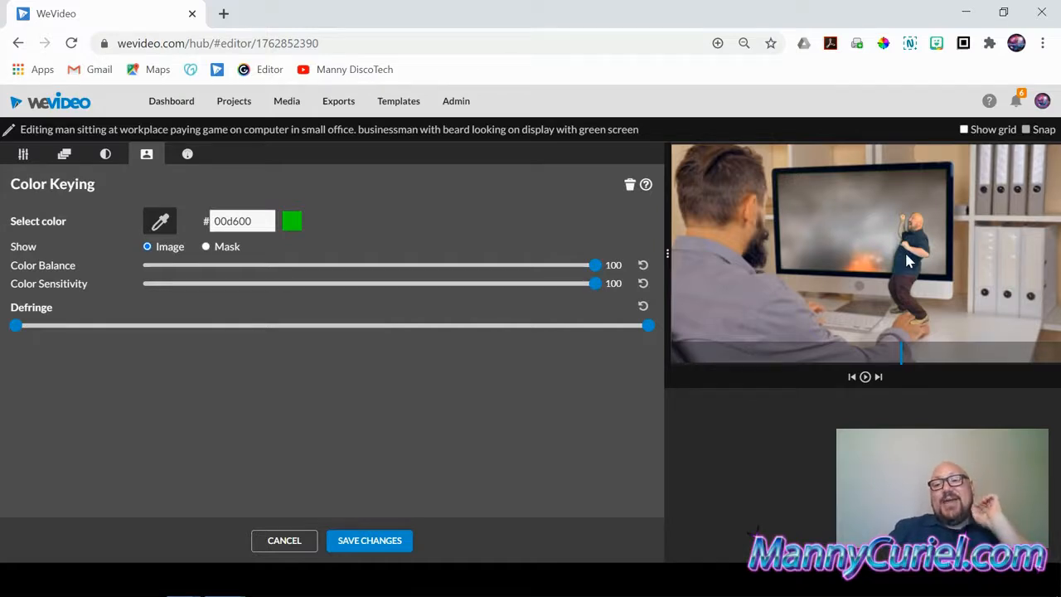
left_click(404, 542)
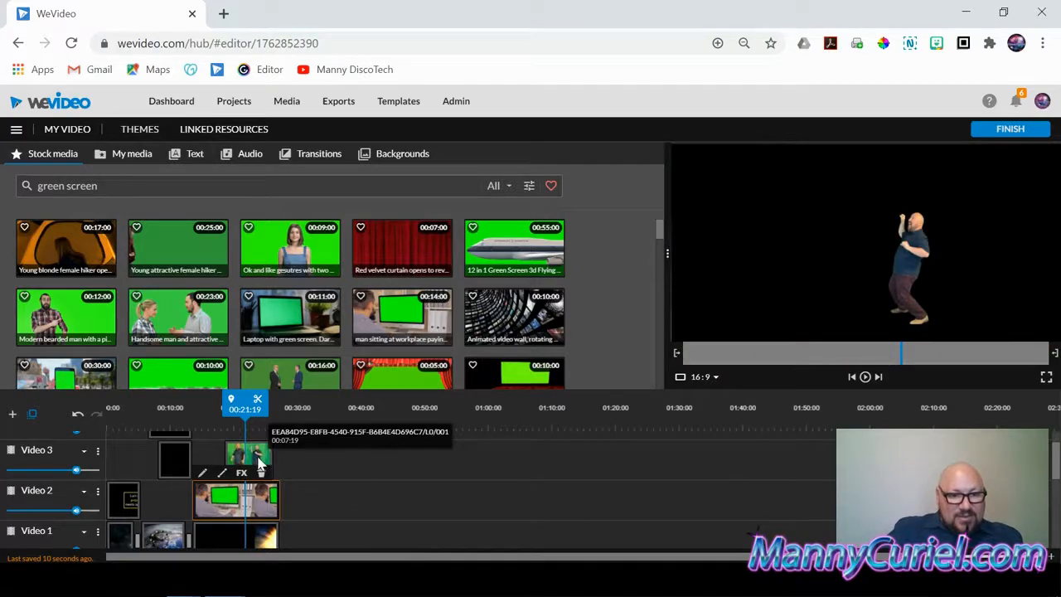
Swap the two layers so the man-at-computer clip is on Video 3 and the dancer on Video 2, showing the frame at 00:21:06
left_click_drag(267, 454, 354, 496)
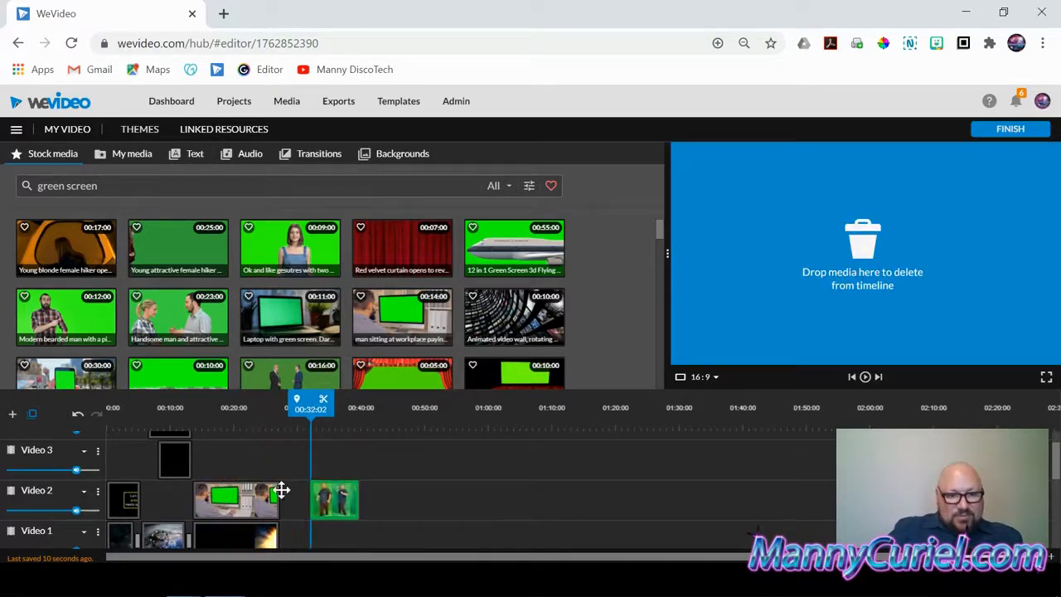
left_click_drag(247, 507, 249, 471)
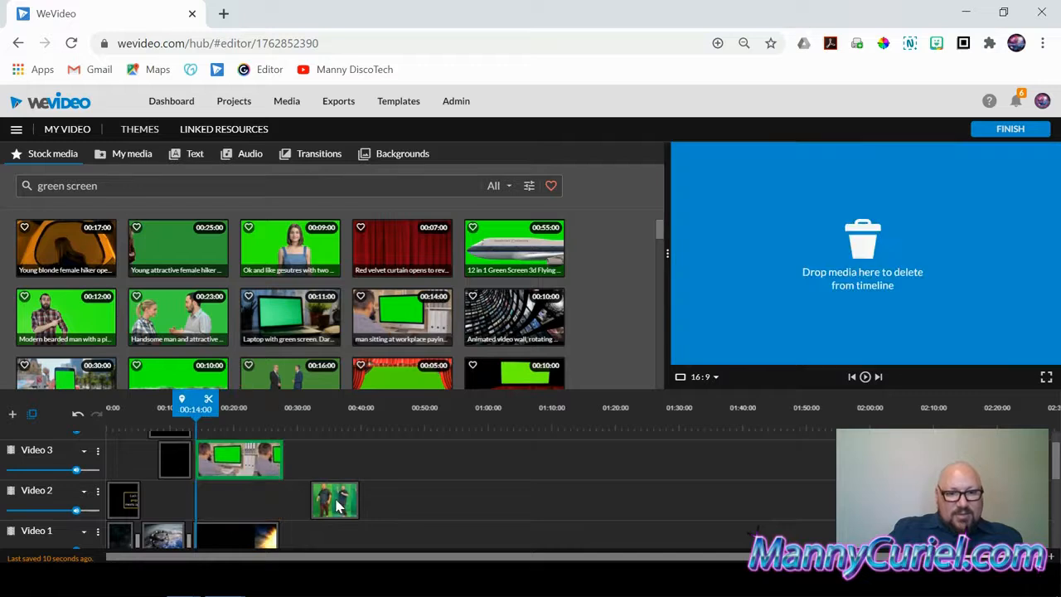
left_click_drag(333, 501, 256, 497)
left_click_drag(220, 399, 236, 398)
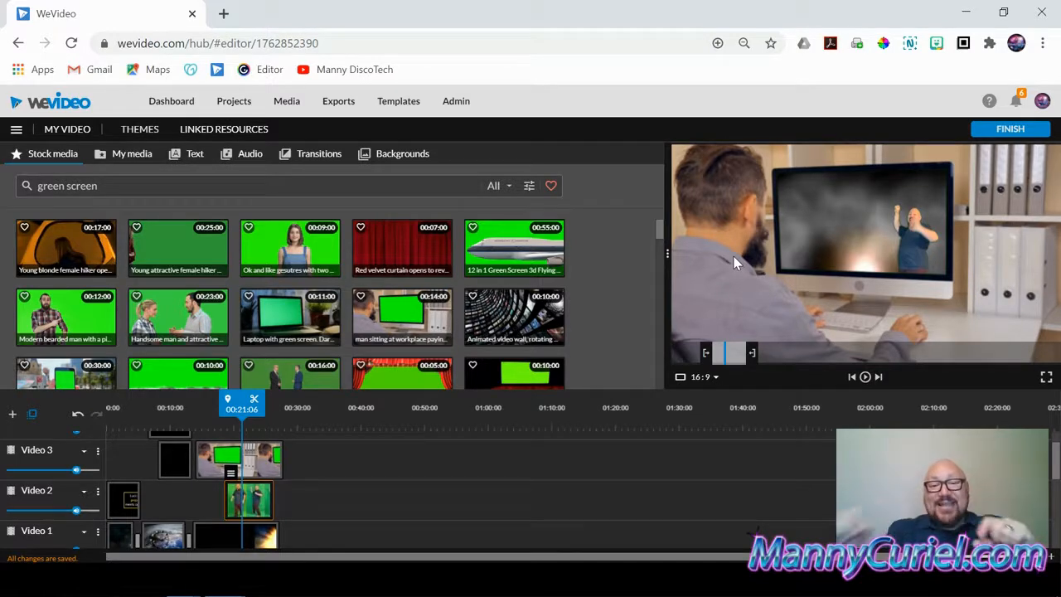
Scale the dancer clip to about 0.31, rotate it counterclockwise, place it inside the monitor at about x 851, y 250, and save
double_click(253, 500)
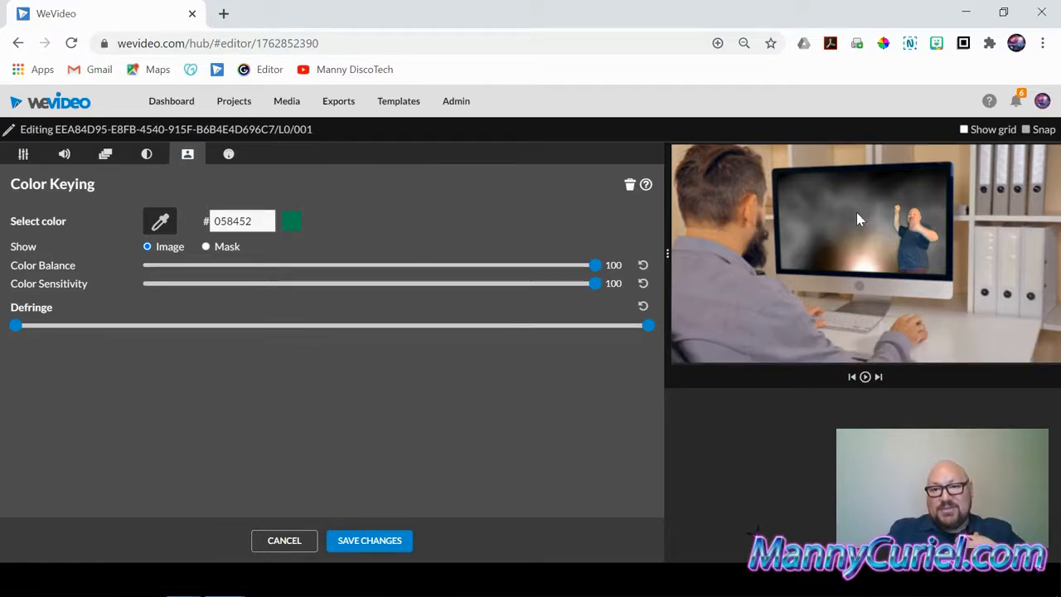
left_click(23, 154)
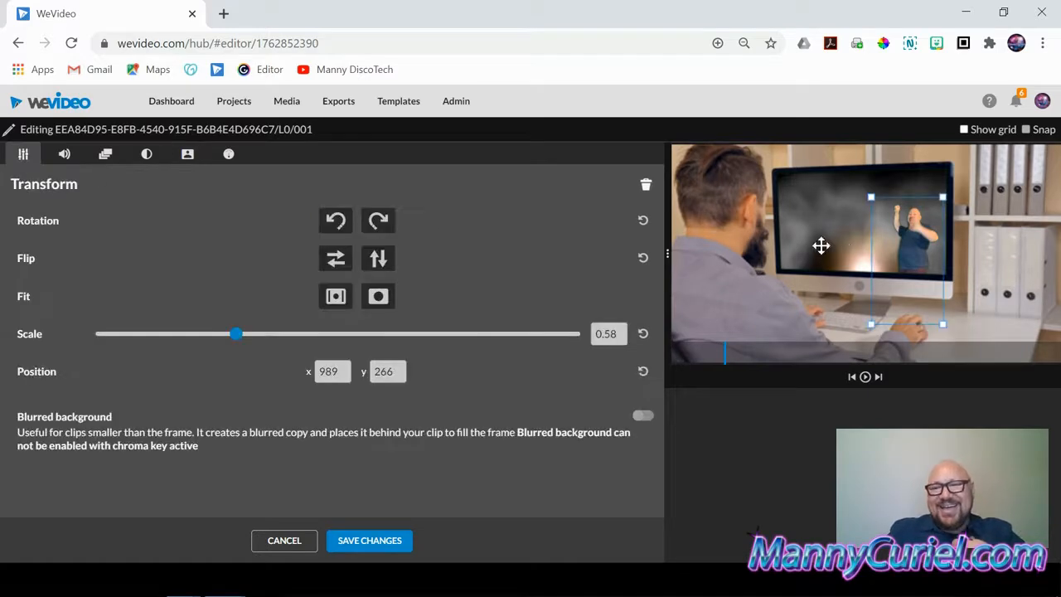
left_click_drag(917, 237, 878, 232)
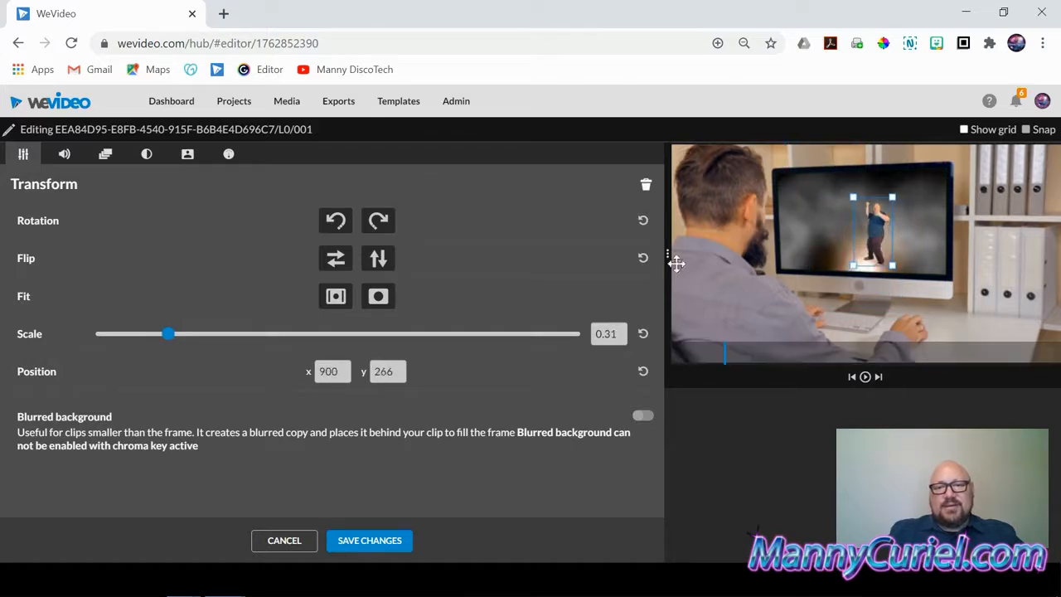
left_click(336, 222)
left_click_drag(910, 254, 867, 225)
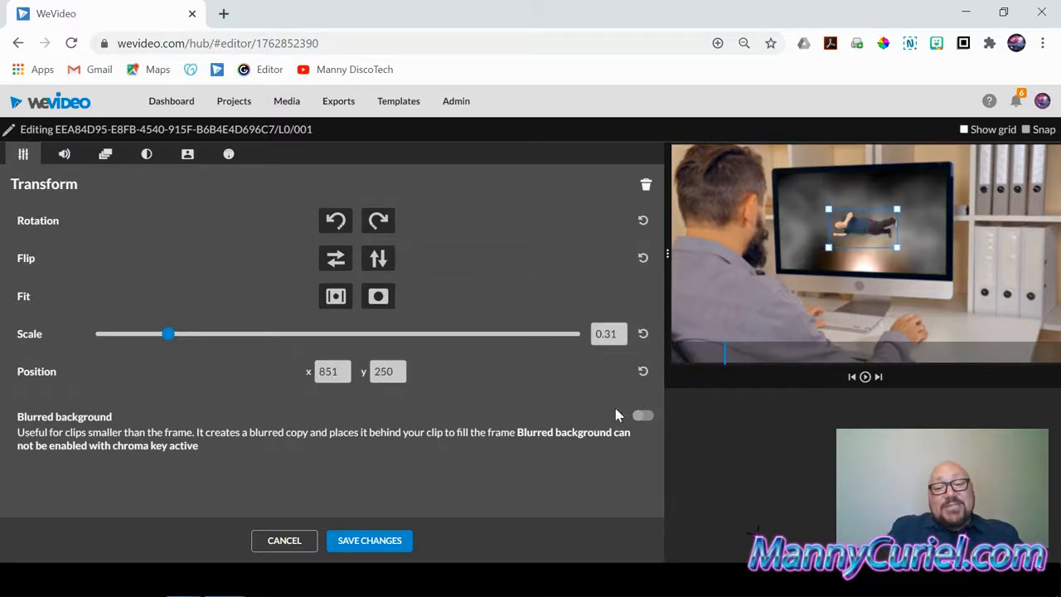
left_click(363, 543)
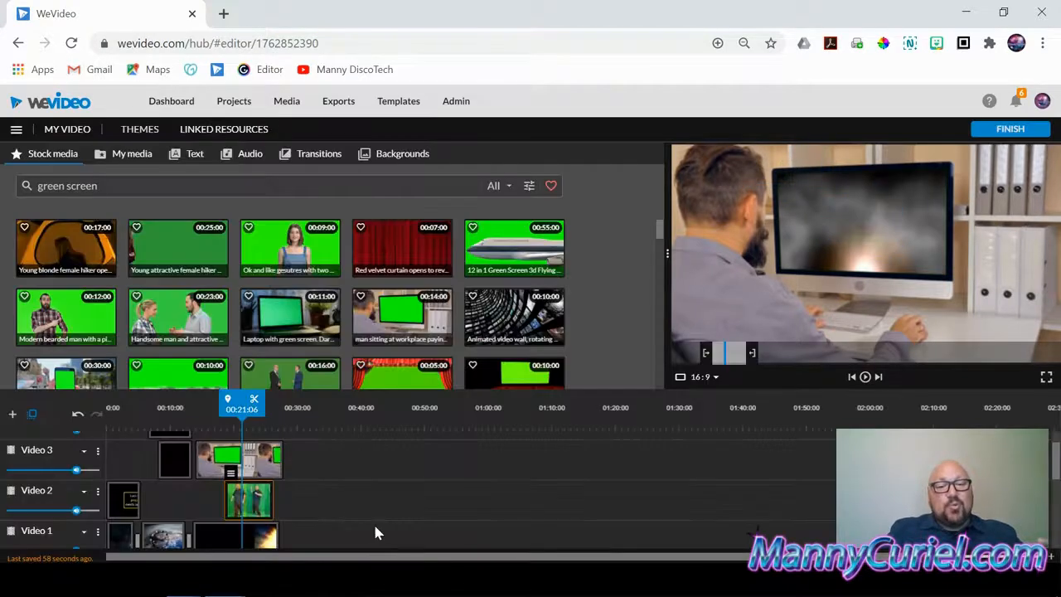
Return the man-at-computer clip to Video 2 and the dancer clip to Video 3, and show the frame at 00:21:09
left_click_drag(282, 489, 309, 464)
left_click(236, 506)
mouse_move(235, 470)
left_mouse_down()
mouse_move(230, 510)
mouse_move(271, 490)
mouse_move(230, 469)
mouse_move(247, 470)
left_mouse_up()
left_click(301, 461)
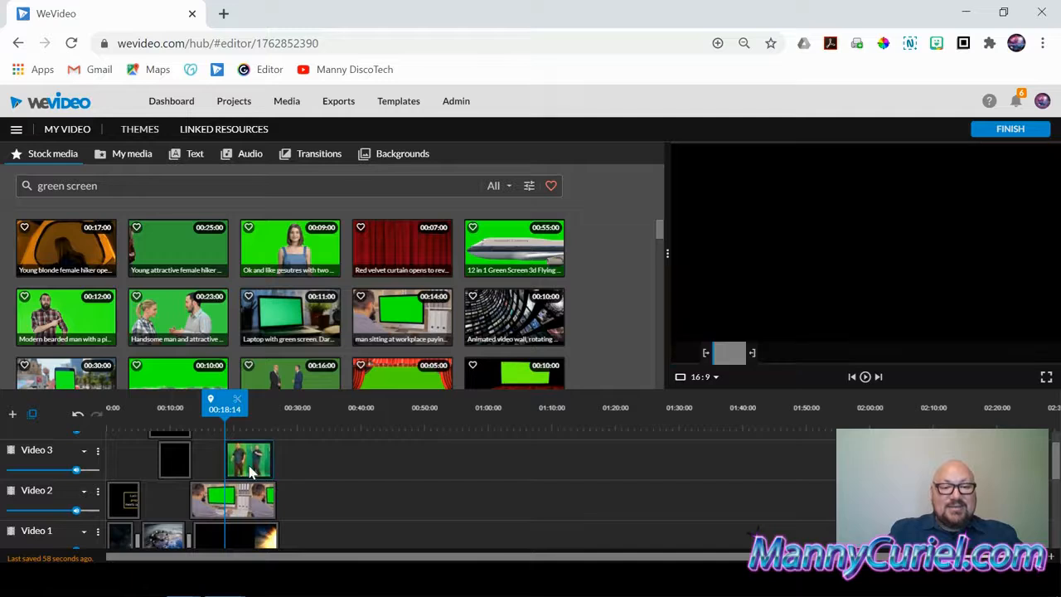
left_click_drag(232, 405, 251, 444)
Rotate the dancer clip clockwise to stand upright, scale it to about 0.42, place it at about x 1338, y 584, and save
left_click(254, 469)
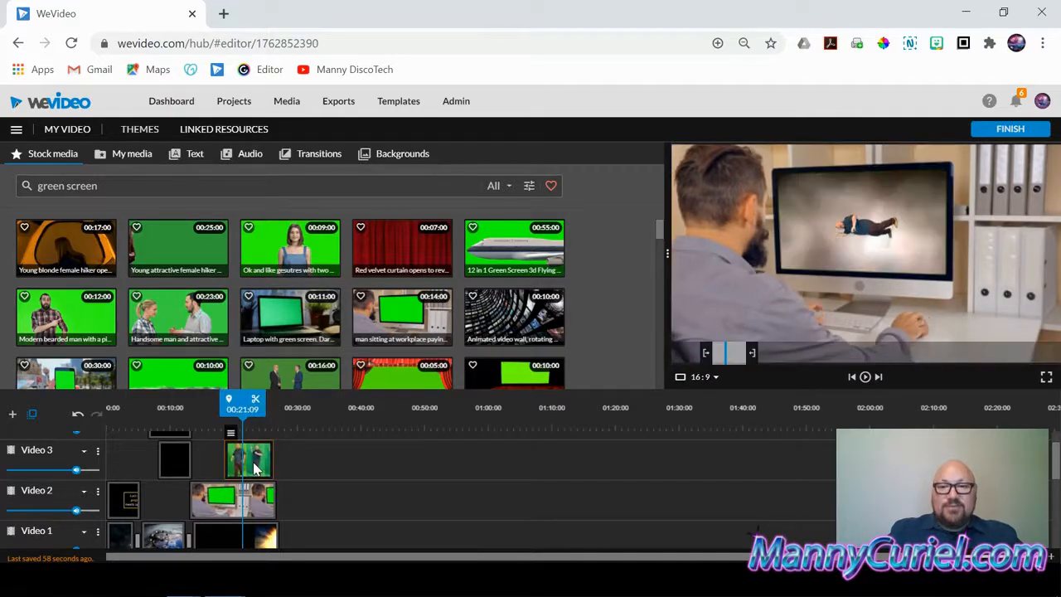
double_click(254, 469)
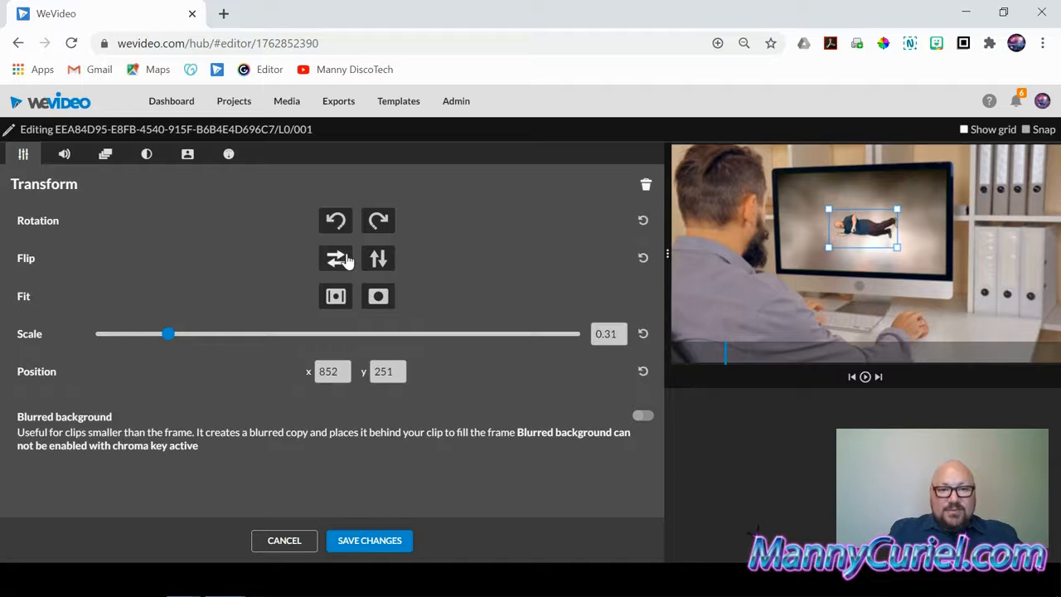
left_click(377, 222)
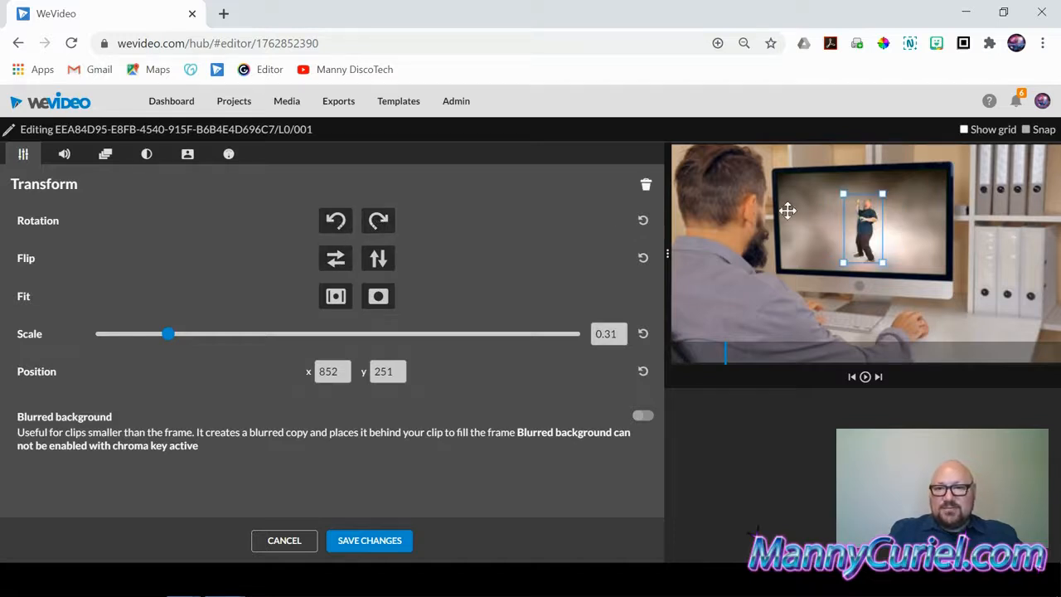
left_click_drag(870, 221, 986, 287)
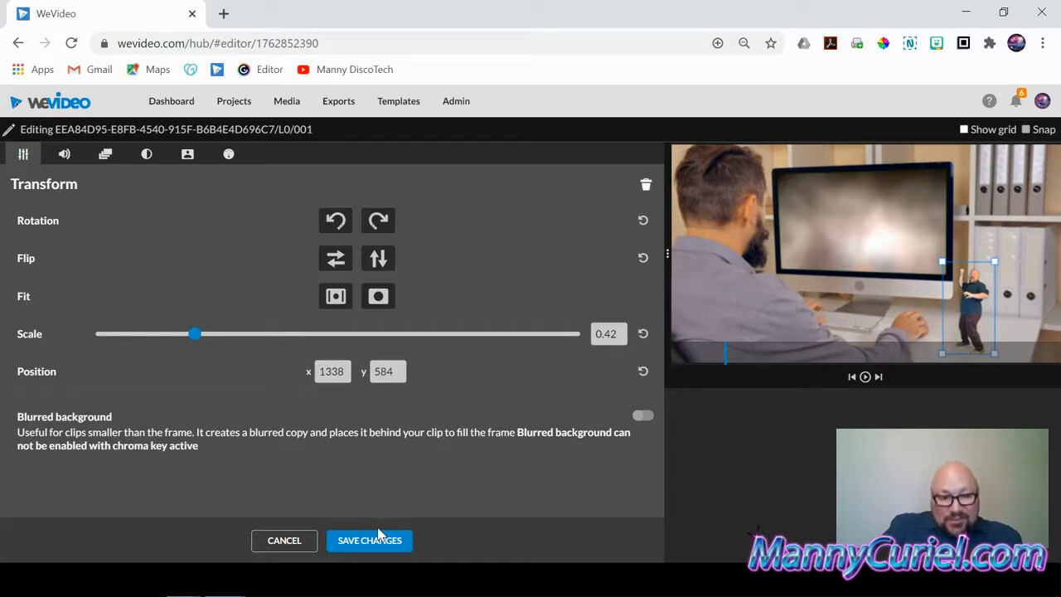
left_click(349, 547)
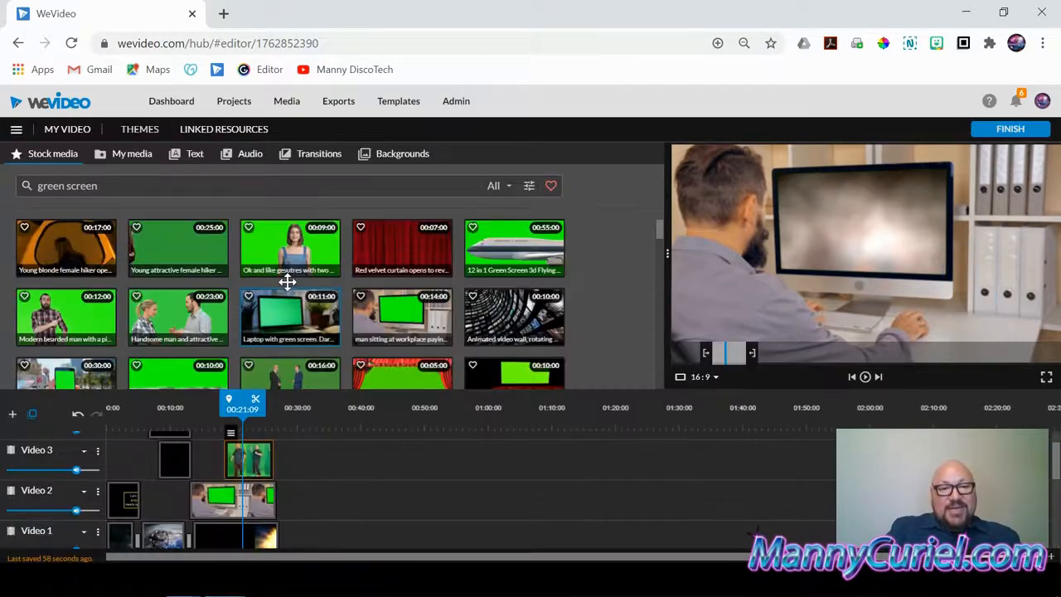
Preview the green screen stock clips of two males in formal suits, the man watching television with a tablet, and the surprised teenage boy
scroll(286, 282, "down", 2)
left_click(259, 313)
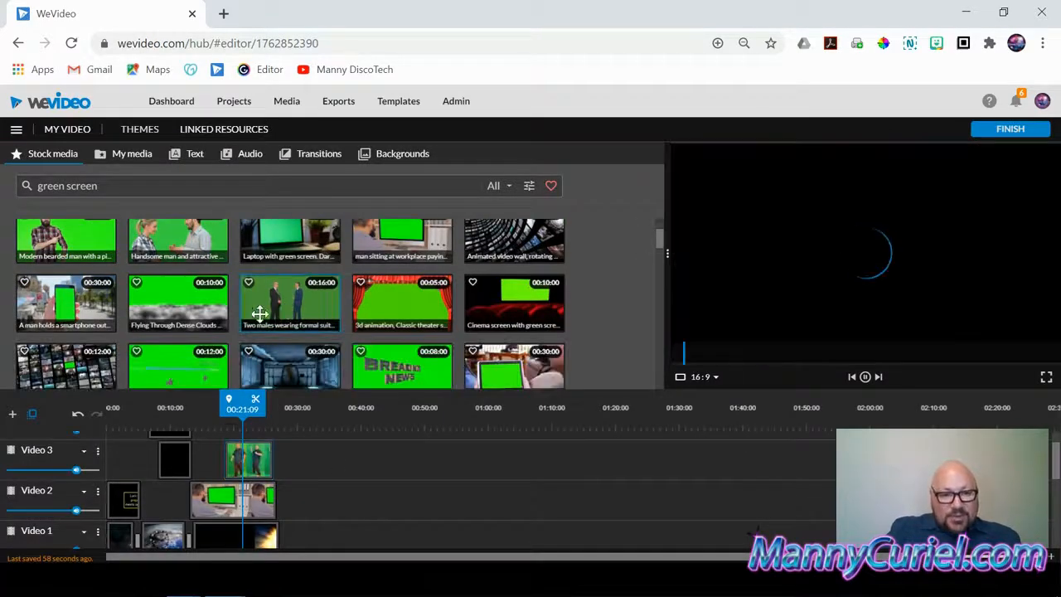
scroll(249, 315, "down", 2)
left_click(497, 291)
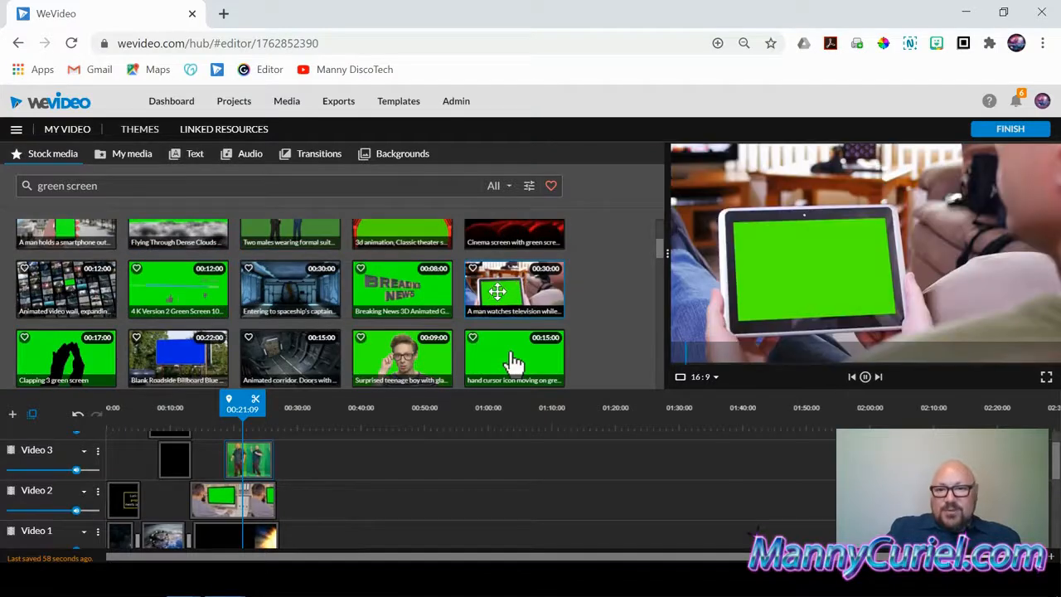
left_click(410, 344)
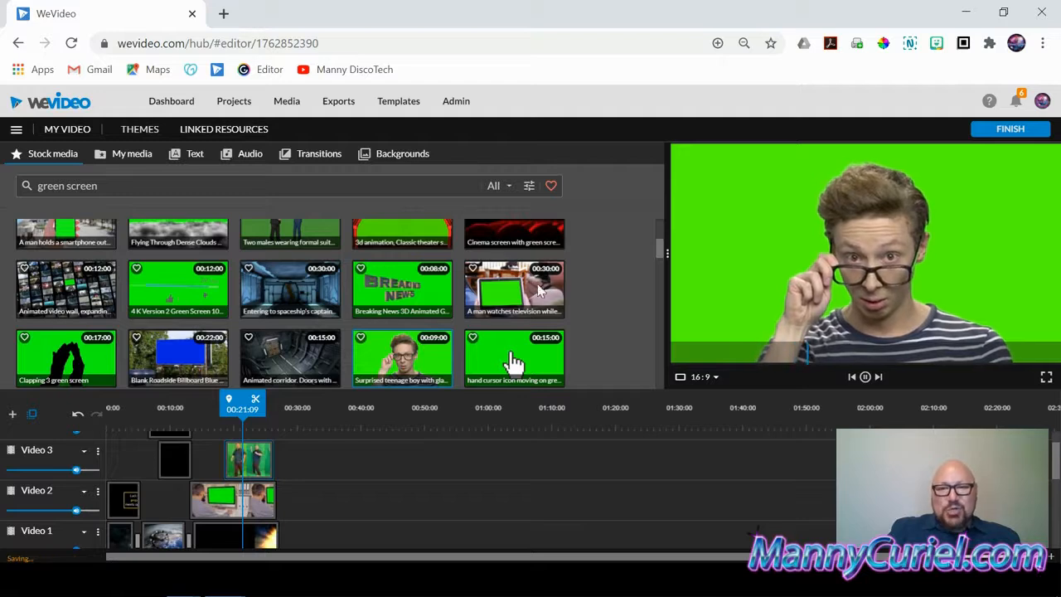
Browse more green screen stock clips and preview the 4K Version 2 Green Screen clip and the young attractive female hiker clip
scroll(523, 278, "down", 1)
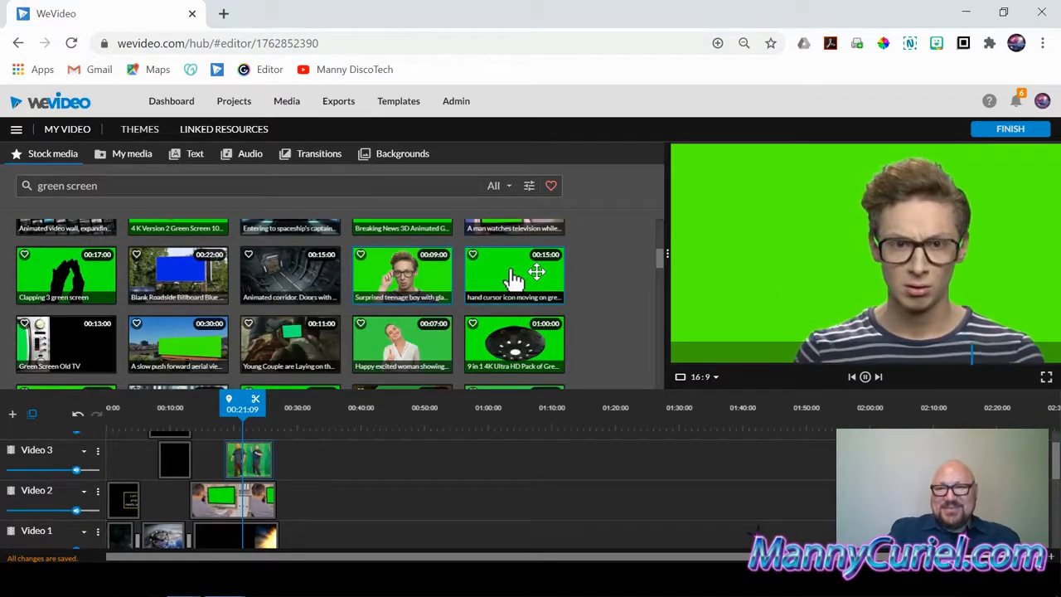
scroll(512, 323, "up", 1)
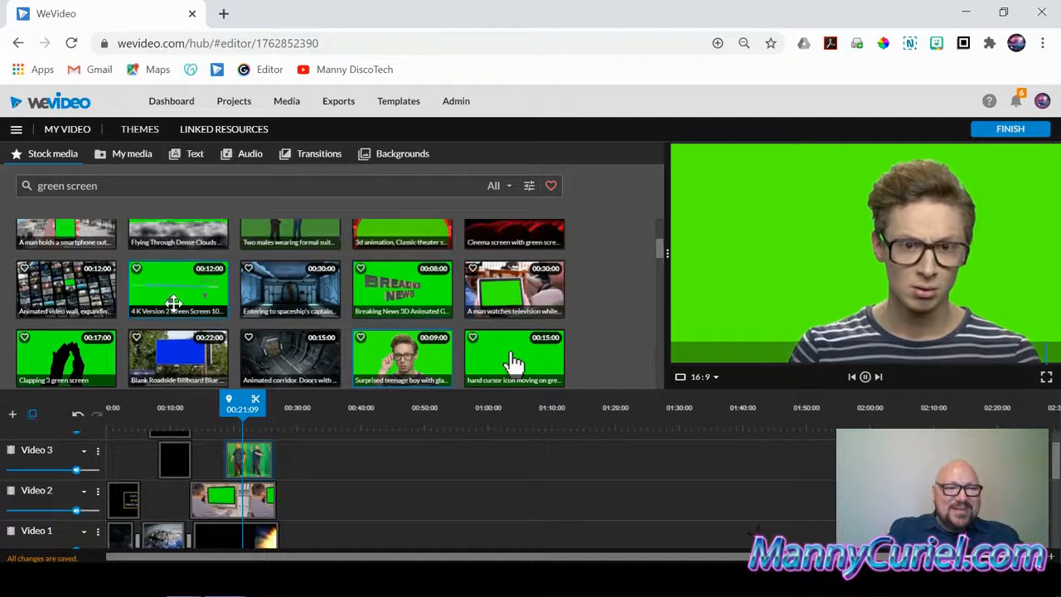
scroll(191, 296, "up", 1)
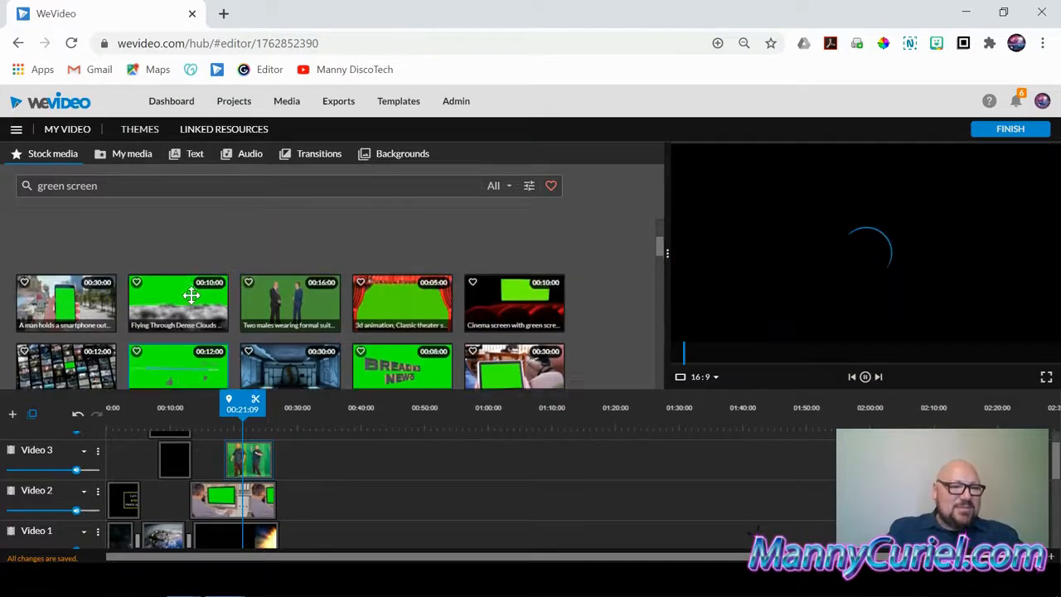
scroll(191, 290, "up", 2)
left_click(185, 261)
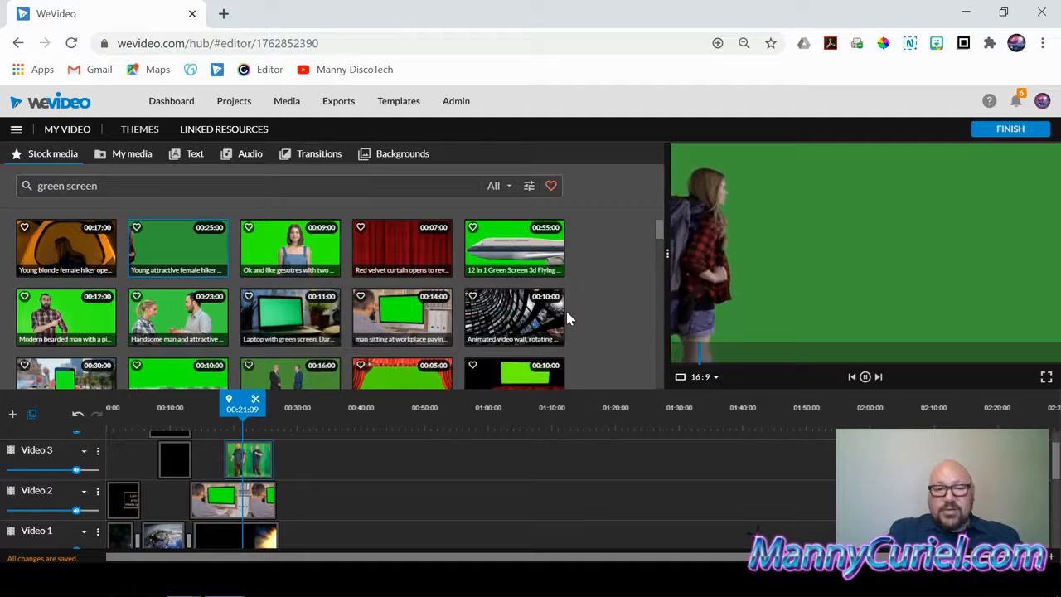